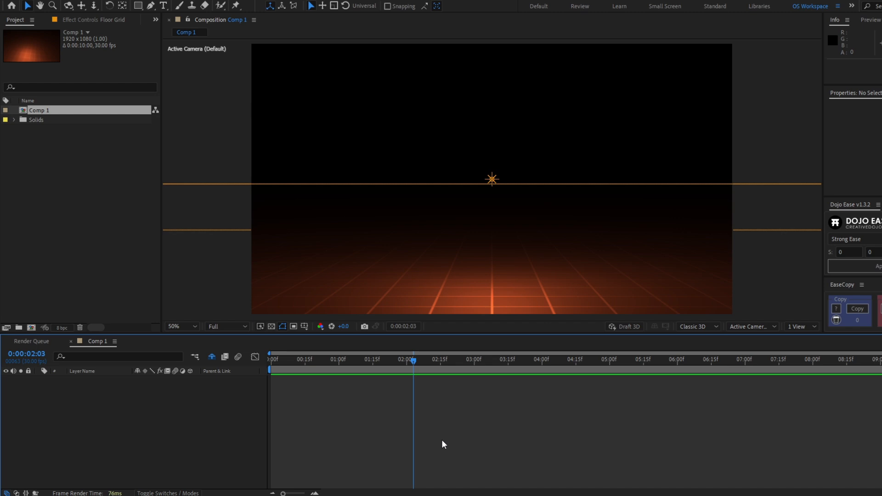
Draw an open five-point zigzag path shaped like an M across the upper half of the composition with the Pen tool.
key("g")
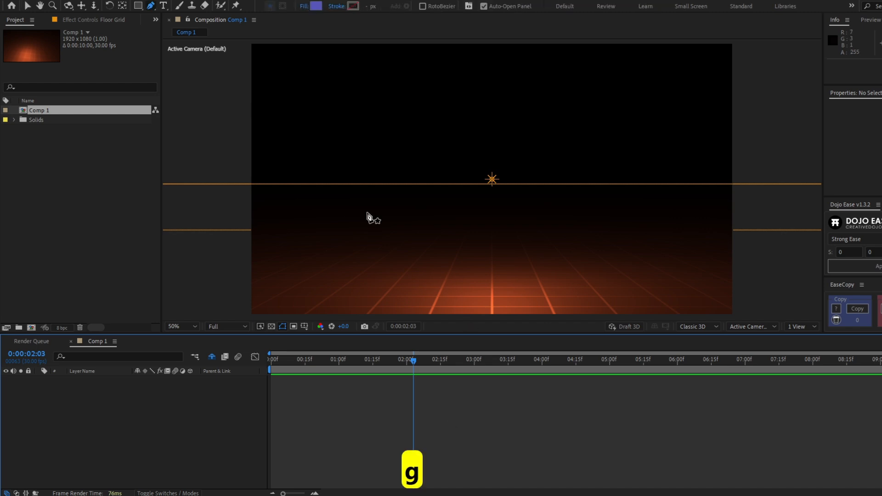
left_click(368, 206)
left_click(414, 94)
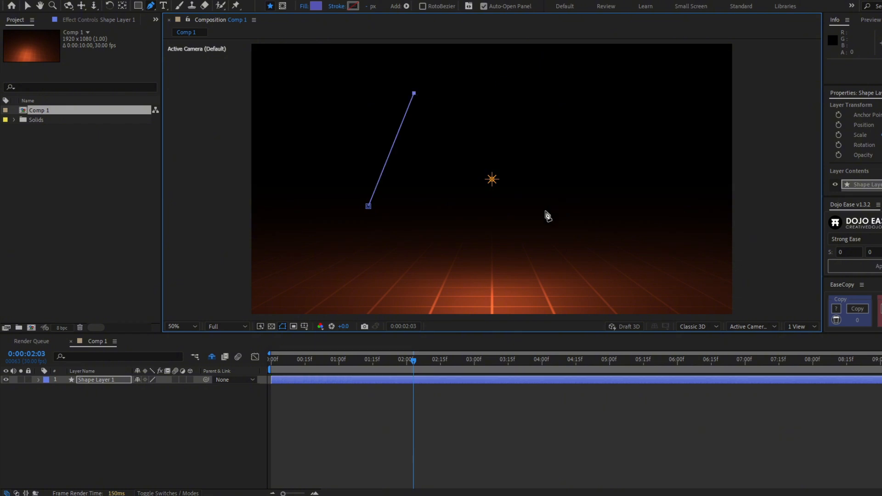
left_click(522, 213)
left_click(580, 87)
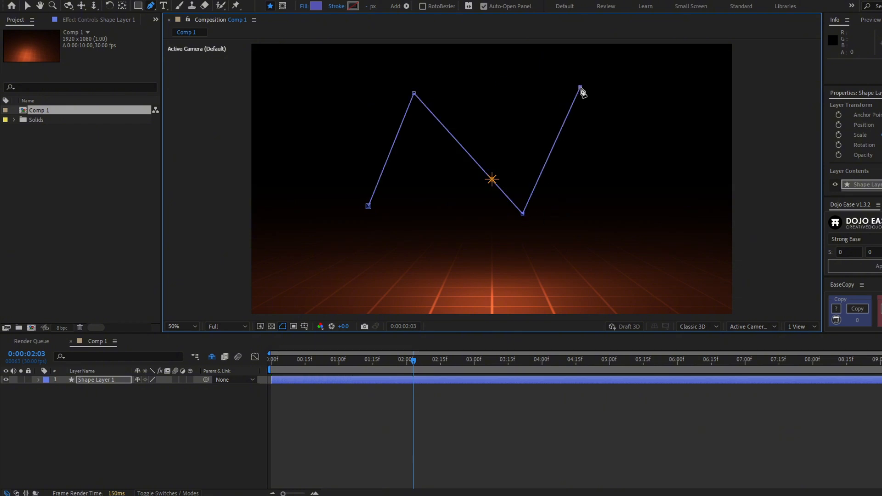
left_click(637, 216)
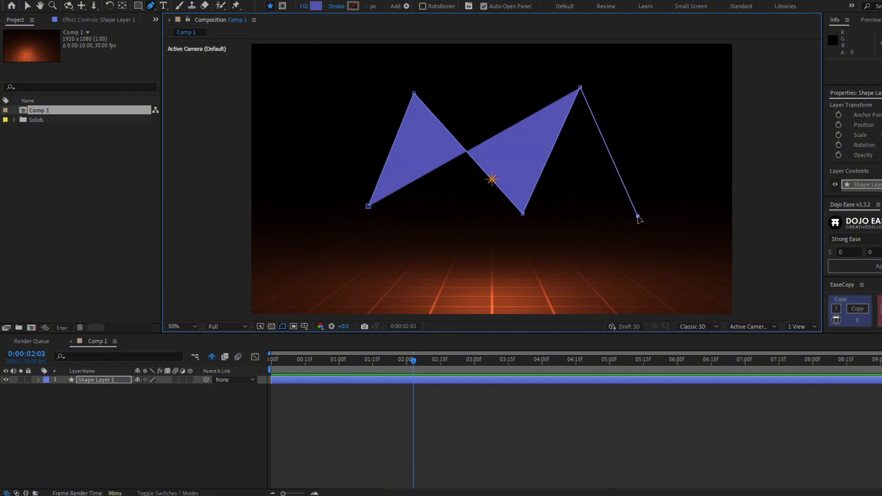
Rename the new shape layer as Line.
left_click(98, 380)
key("Return")
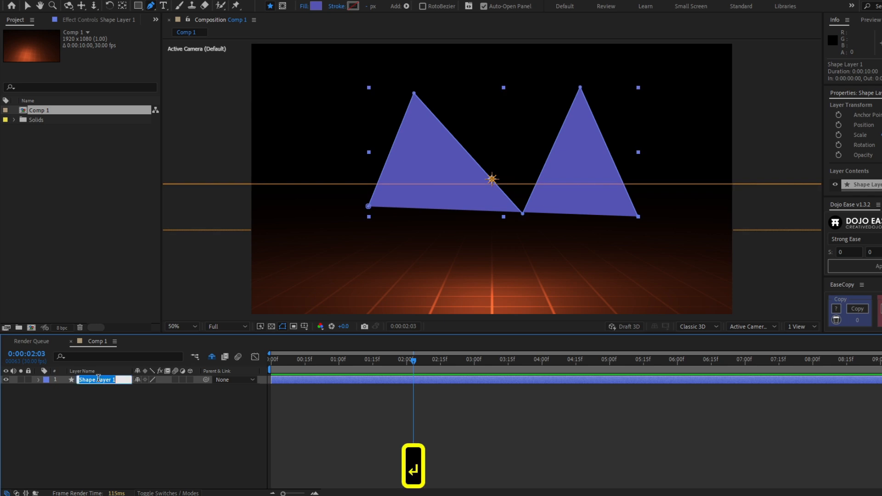
type("Lines")
key("Return")
key("Return")
key("BackSpace")
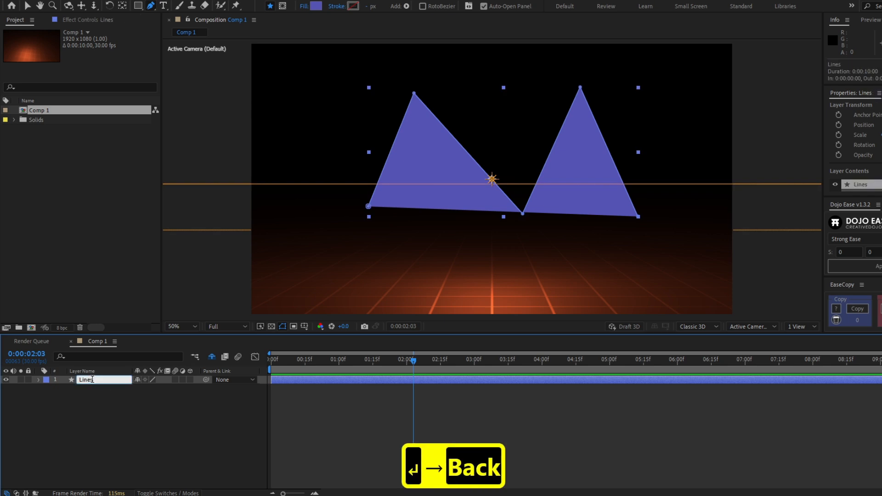
key("Return")
Set the Line layer's stroke width to 47 px and delete Fill 1 from its Shape 1 group.
left_click(40, 380)
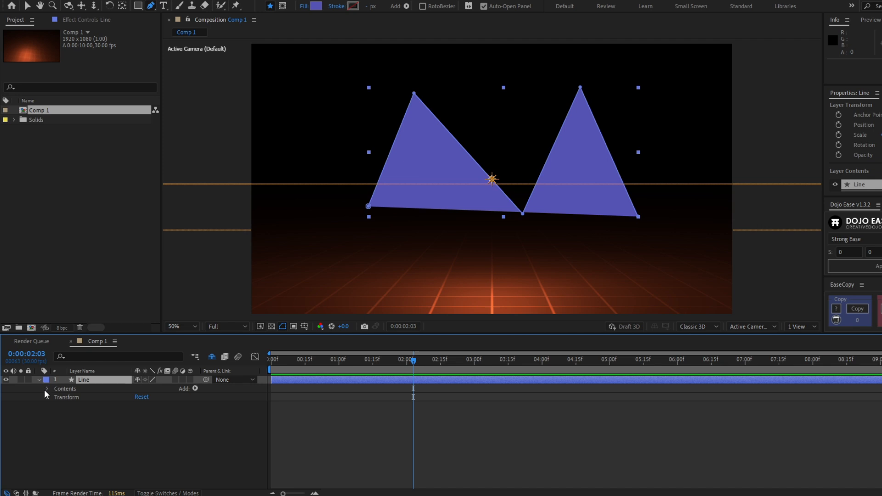
left_click(46, 388)
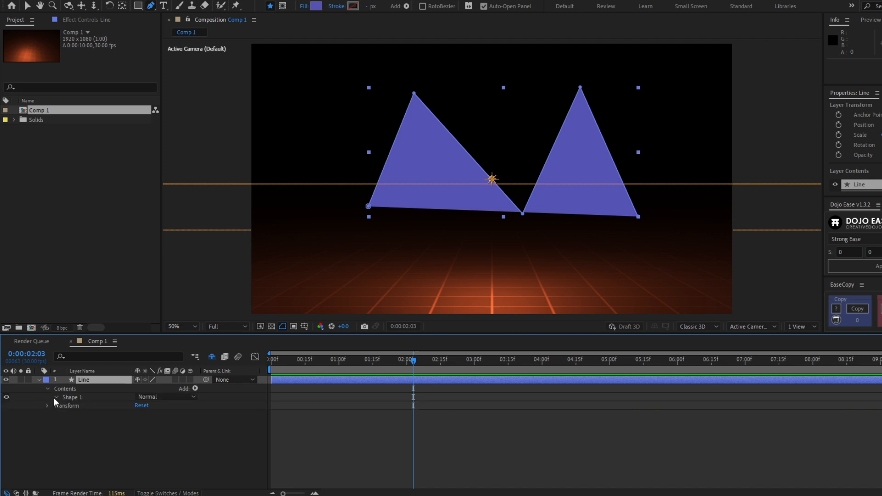
left_click(55, 397)
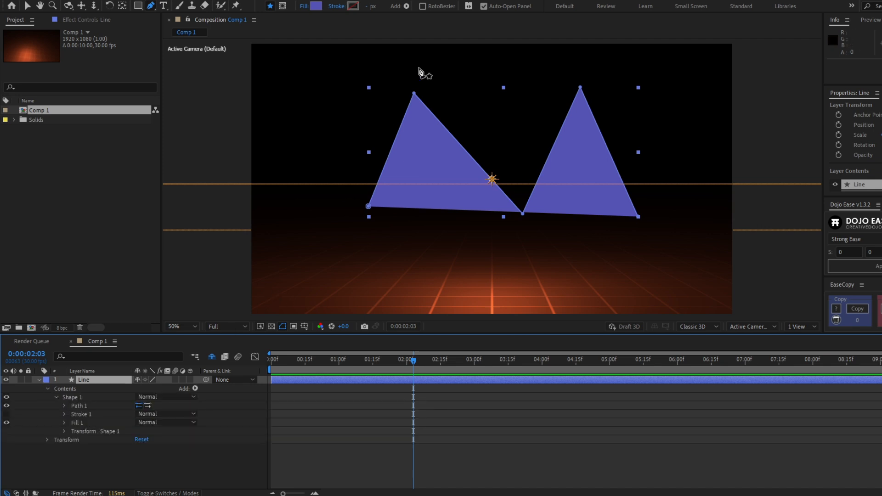
left_click(366, 7)
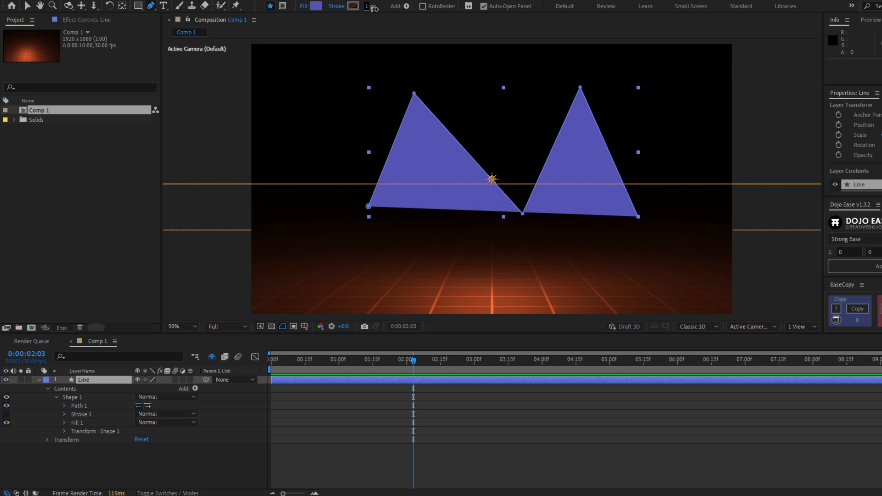
left_click_drag(393, 10, 409, 10)
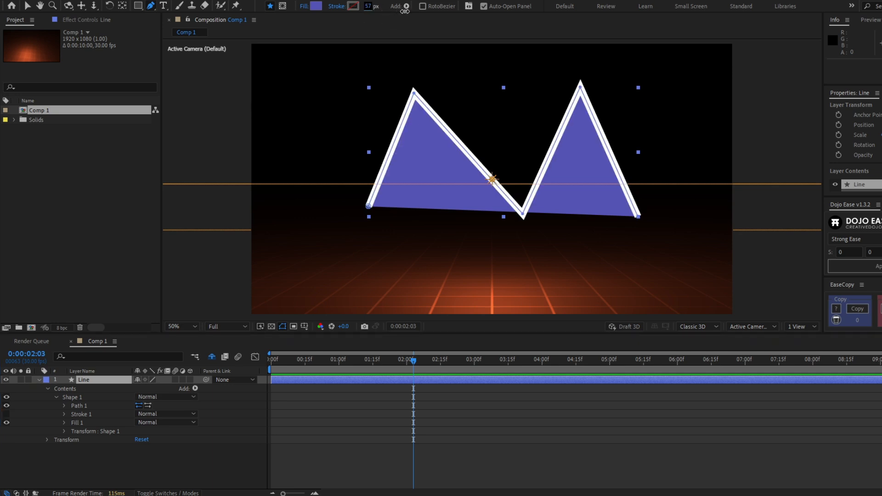
left_click(93, 422)
key("Delete")
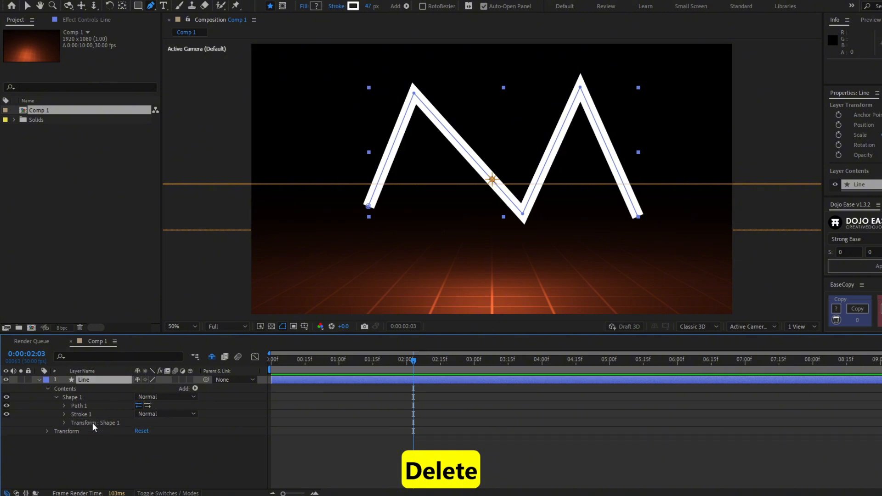
Set Stroke 1 of the Line layer to Round Cap and Round Join.
left_click(64, 414)
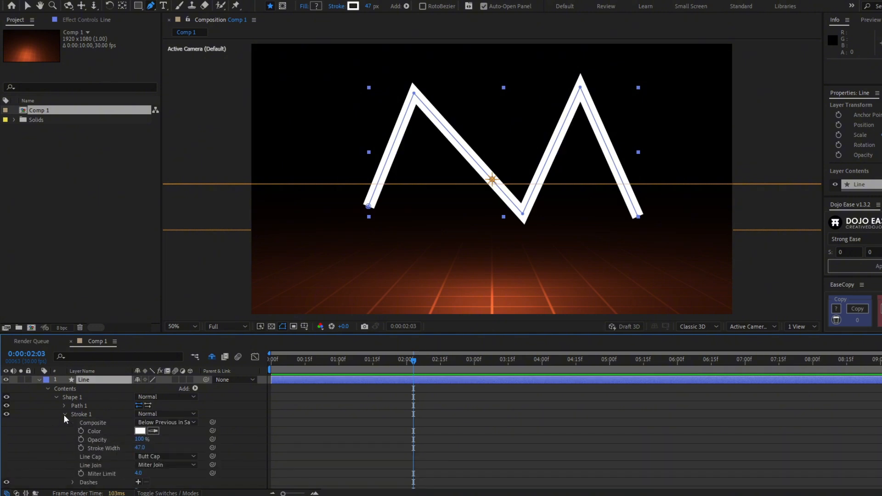
scroll(98, 429, "down", 2)
left_click(158, 432)
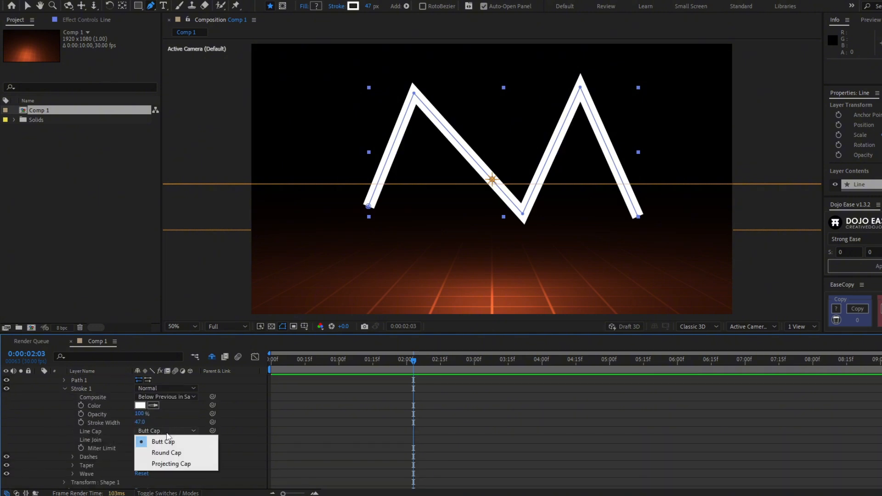
left_click(166, 454)
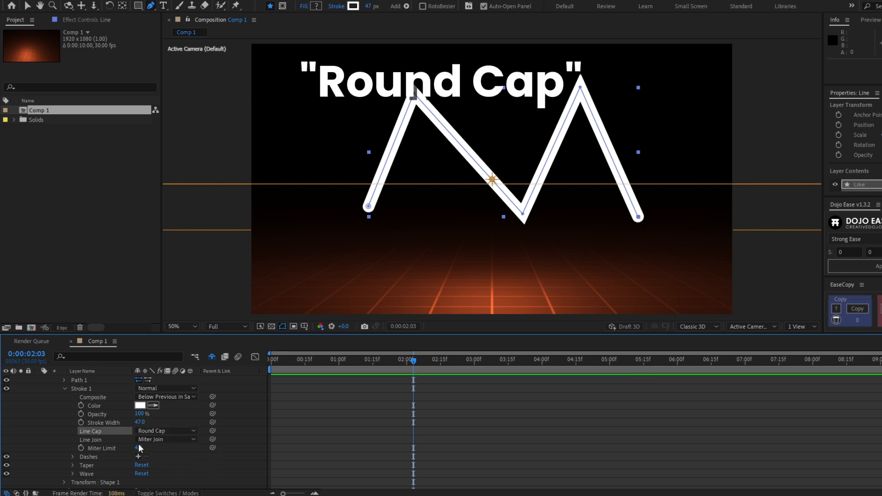
left_click(165, 440)
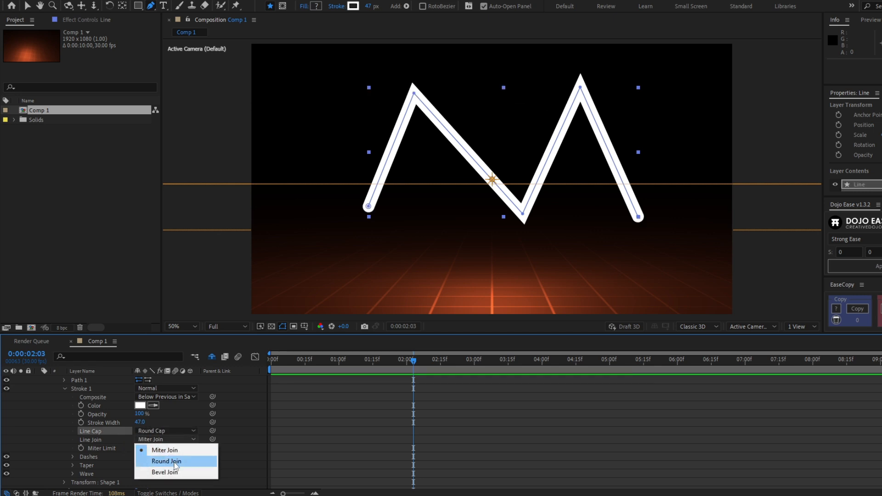
left_click(174, 462)
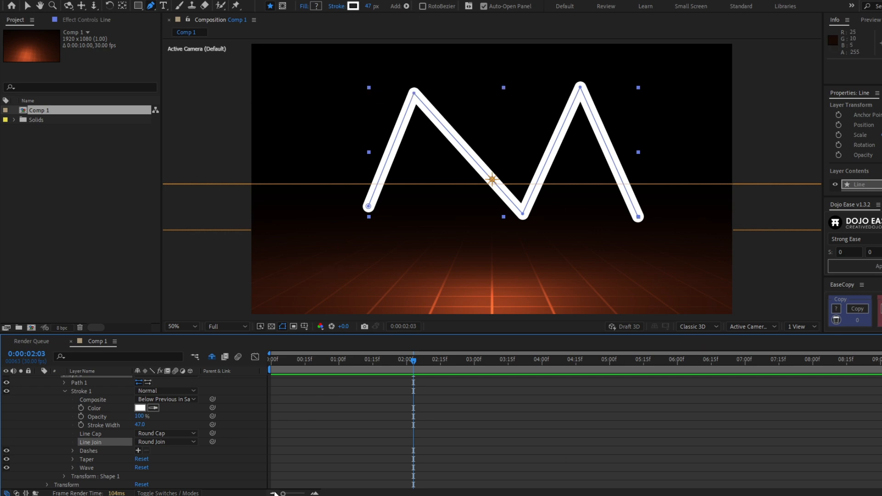
Add Round Corners to Shape 1 of the Line layer and set its radius to 120.
scroll(236, 414, "up", 2)
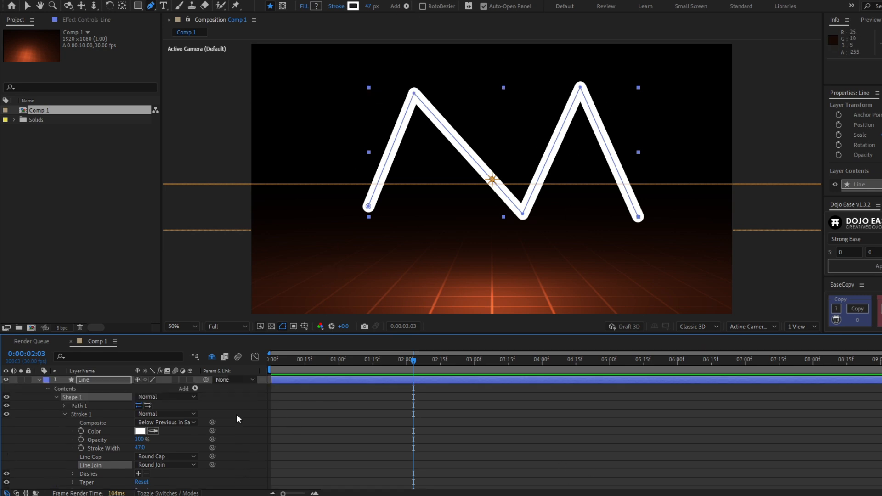
left_click(195, 388)
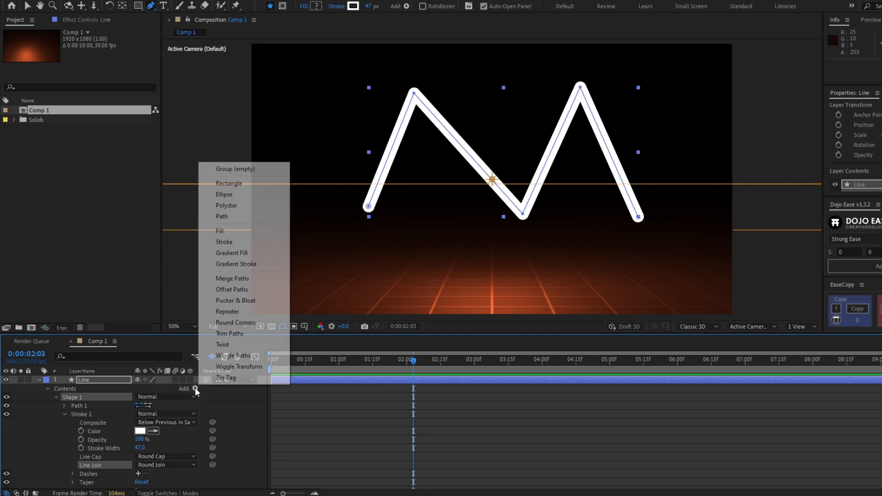
left_click(233, 323)
scroll(312, 410, "down", 2)
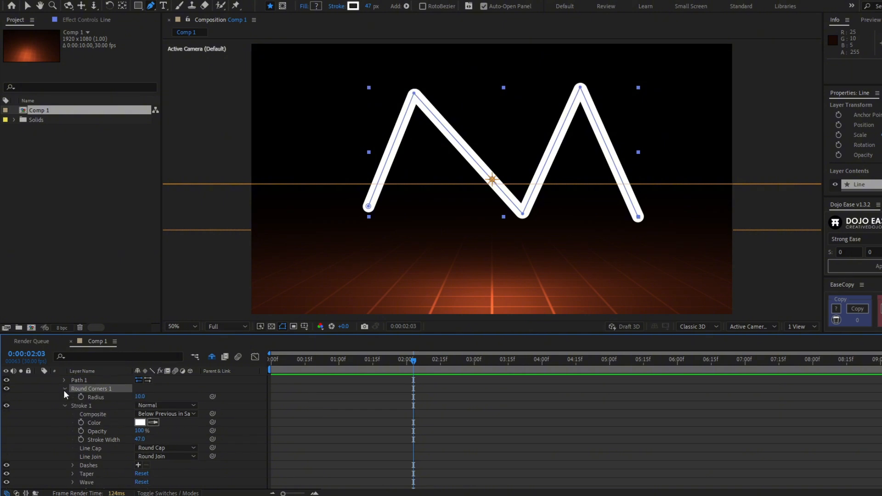
left_click(65, 389)
left_click_drag(169, 396, 188, 388)
Create control nulls for the Line layer's Path with the Points Follow Nulls option of the Create Nulls From Paths script.
scroll(105, 398, "up", 2)
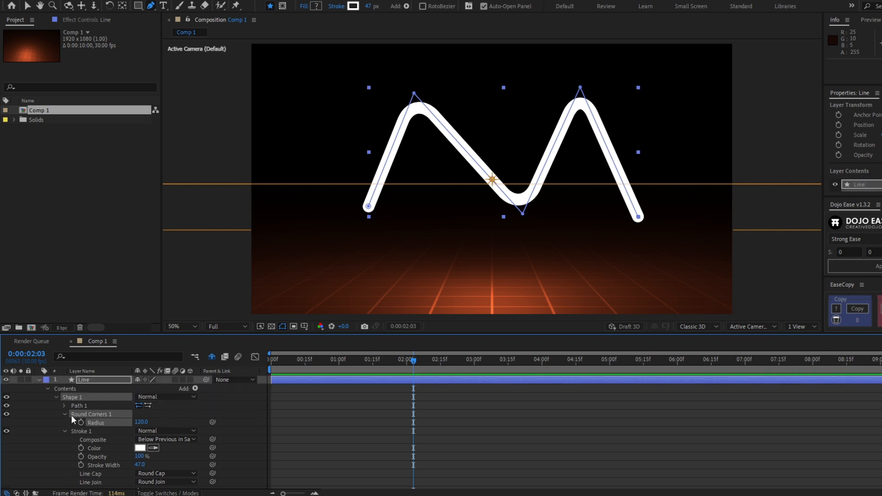
left_click(64, 406)
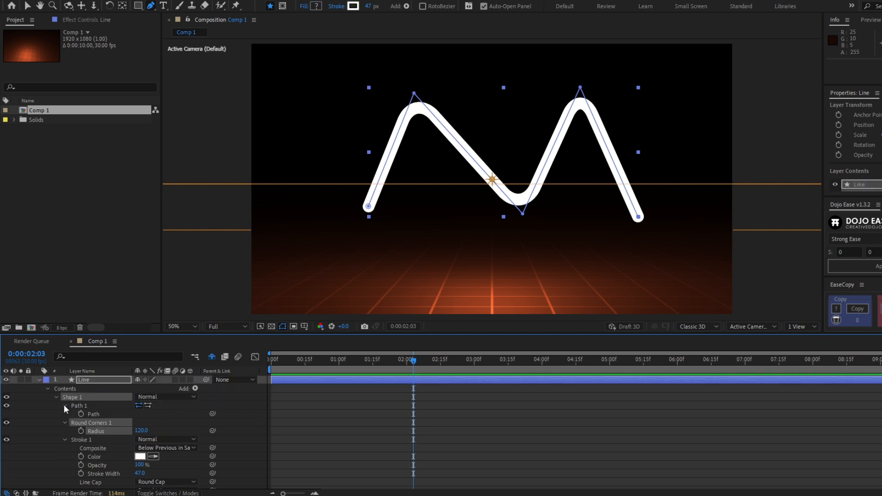
left_click(107, 415)
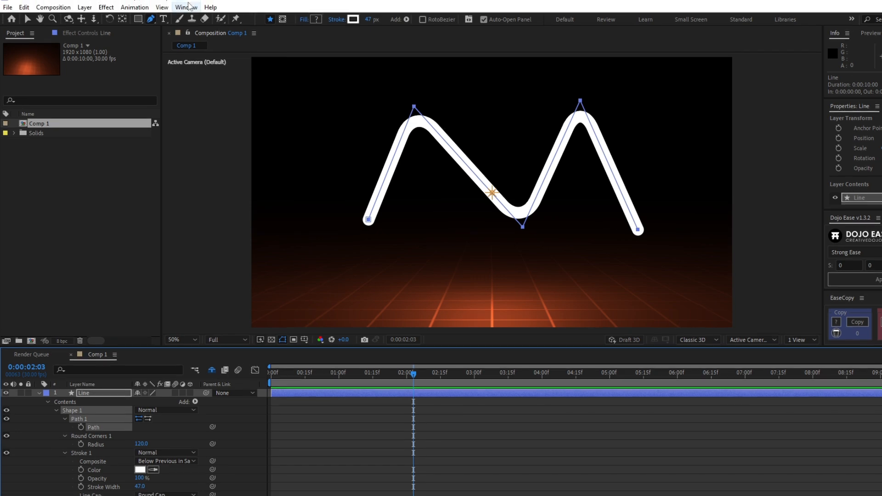
left_click(191, 18)
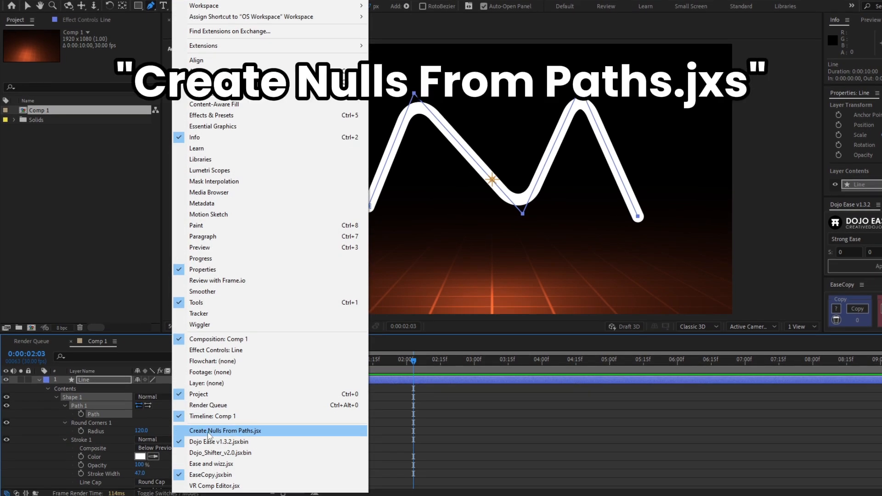
left_click(227, 430)
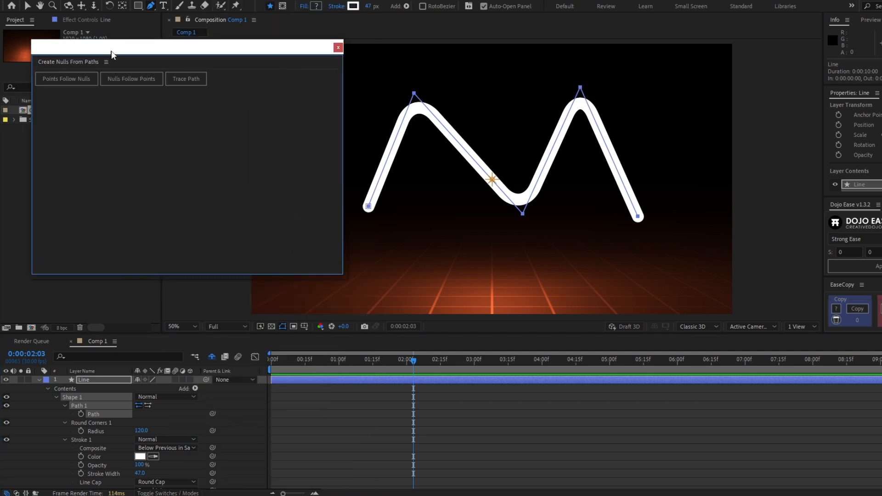
left_click_drag(110, 53, 174, 46)
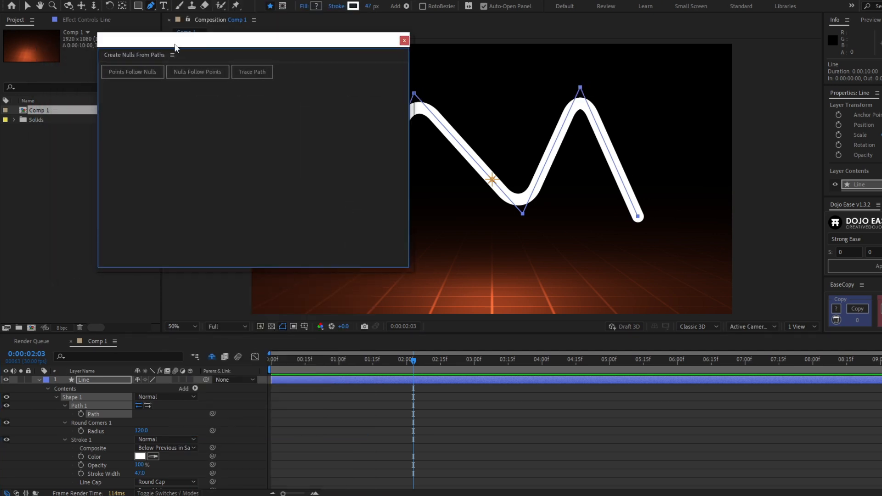
left_click(123, 75)
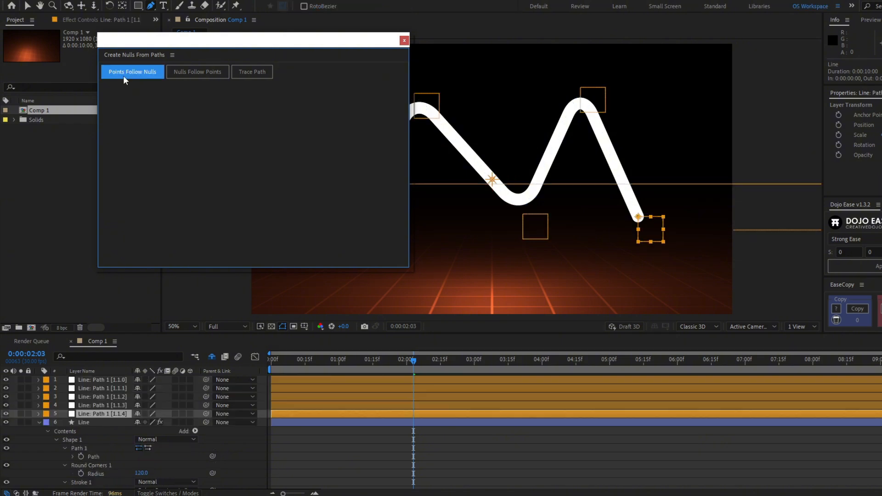
left_click(403, 41)
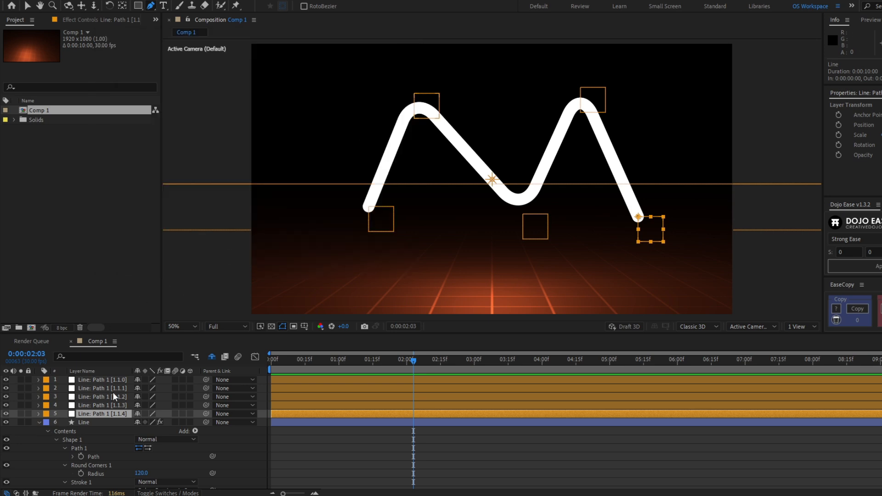
Try moving the null Line: Path 1 [1.1.4] up in the composition with the Selection tool, and undo the move.
left_click(115, 416)
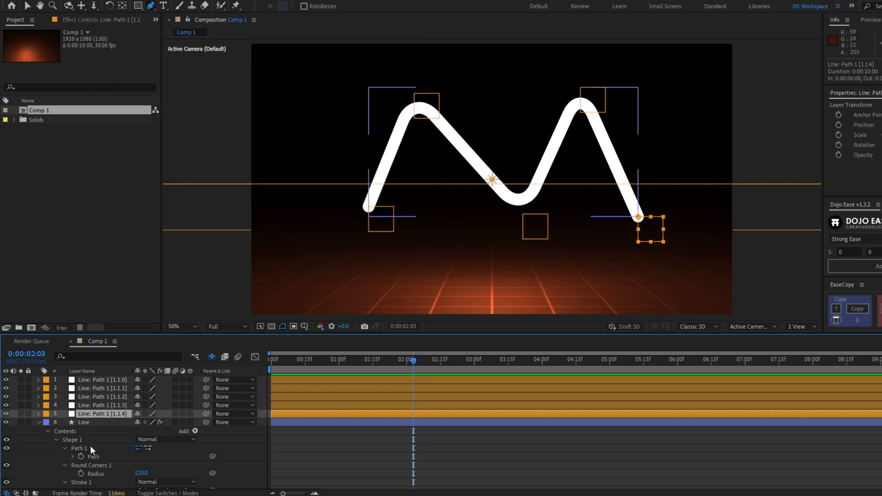
key("v")
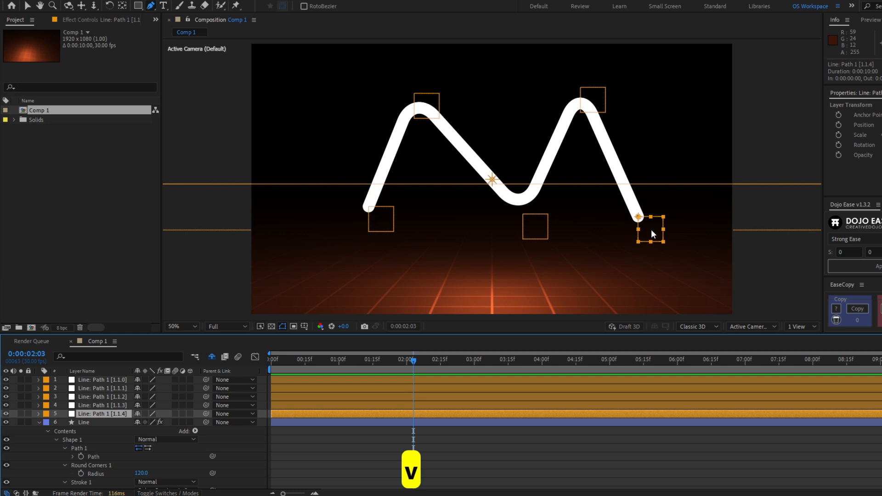
left_click_drag(663, 217, 689, 115)
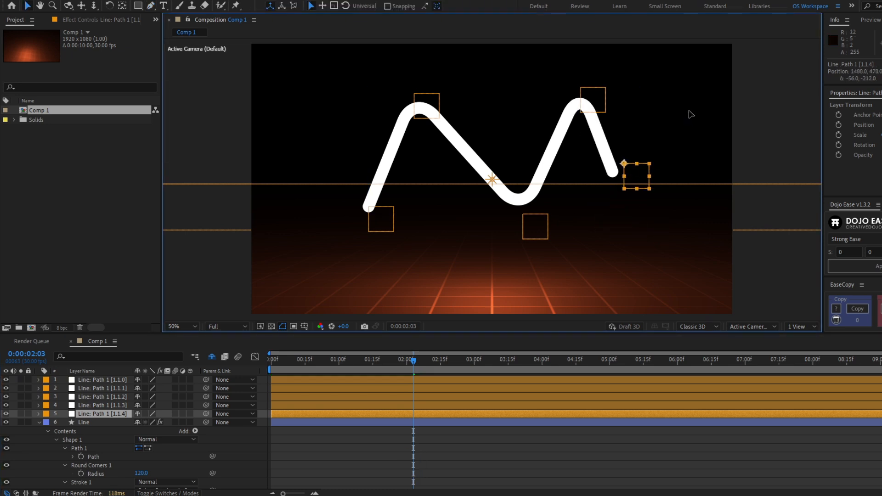
key("ctrl+z")
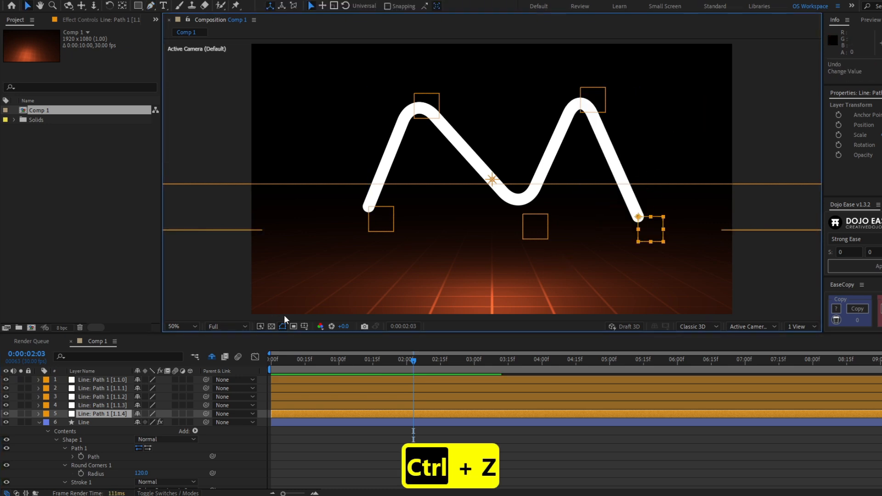
Turn all five path nulls into 3D layers.
left_click(119, 379, "shift")
left_click(191, 379)
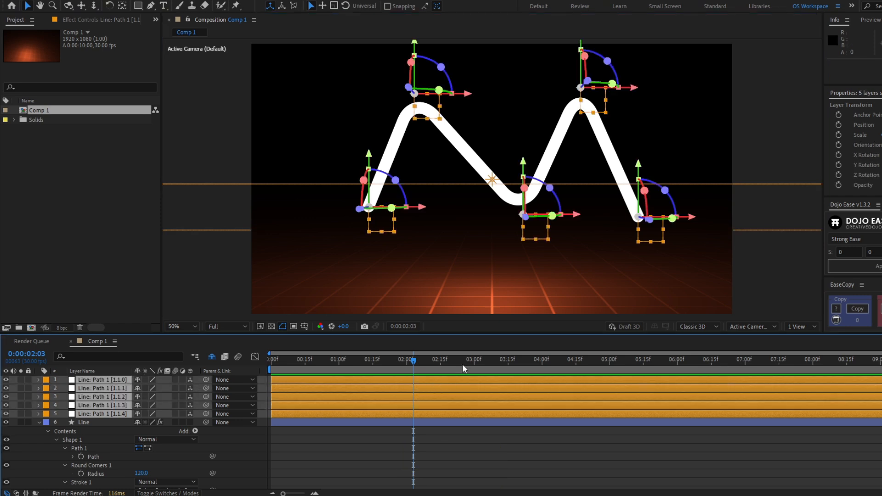
Try moving the 3D null Line: Path 1 [1.1.4] at the line's end, and undo the move.
left_click(638, 216)
left_click_drag(653, 220, 715, 232)
key("ctrl+z")
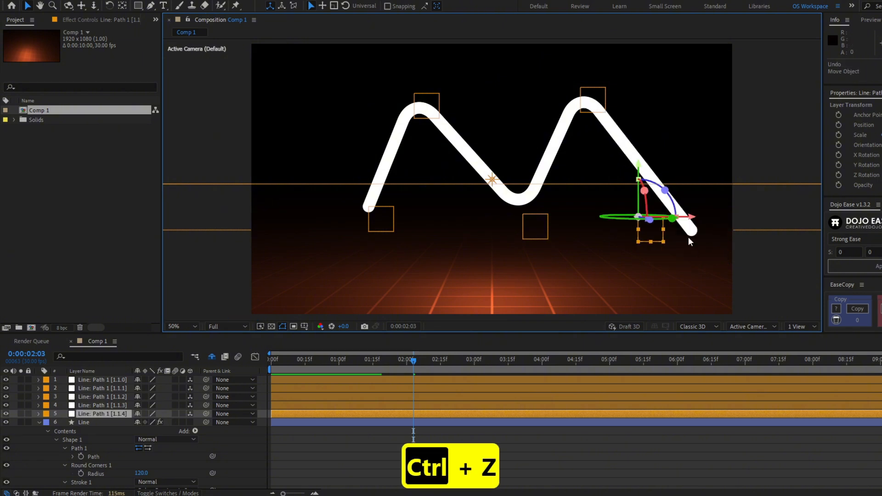
Add a new camera layer above the five path nulls.
left_click(115, 379)
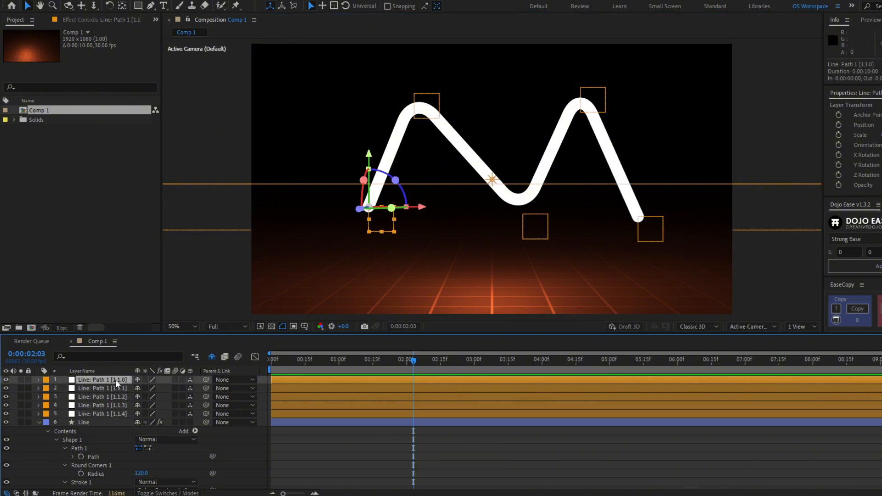
key("ctrl+z")
key("ctrl+alt+shift+c")
key("Return")
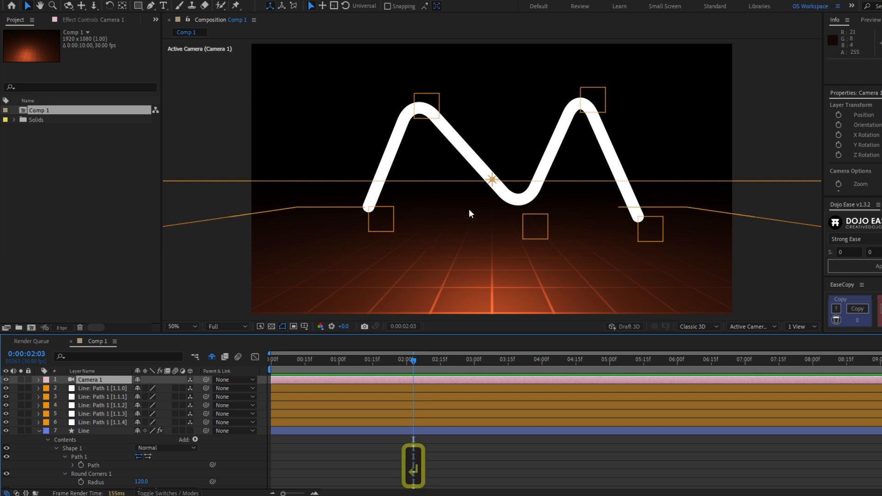
Orbit and reposition Camera 1 to view the line and floor grid from a raised, angled viewpoint.
key("c")
key("c")
key("c")
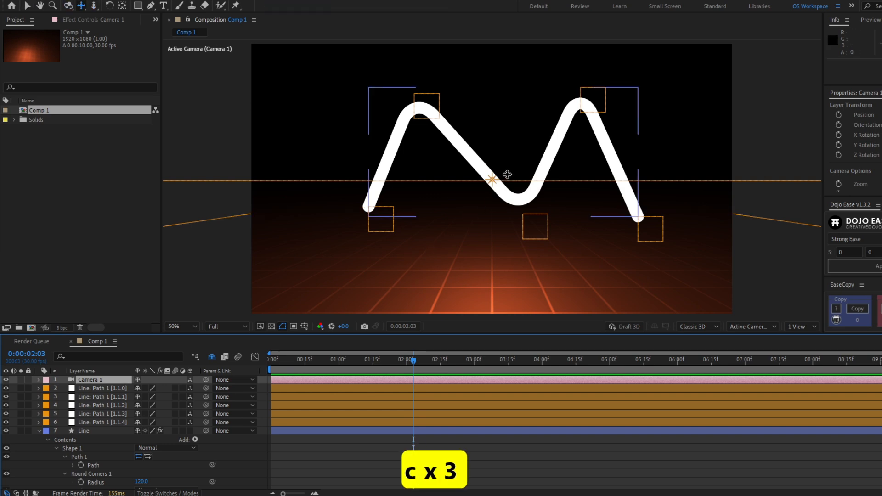
key("c")
left_click_drag(500, 171, 488, 225)
key("c")
key("c")
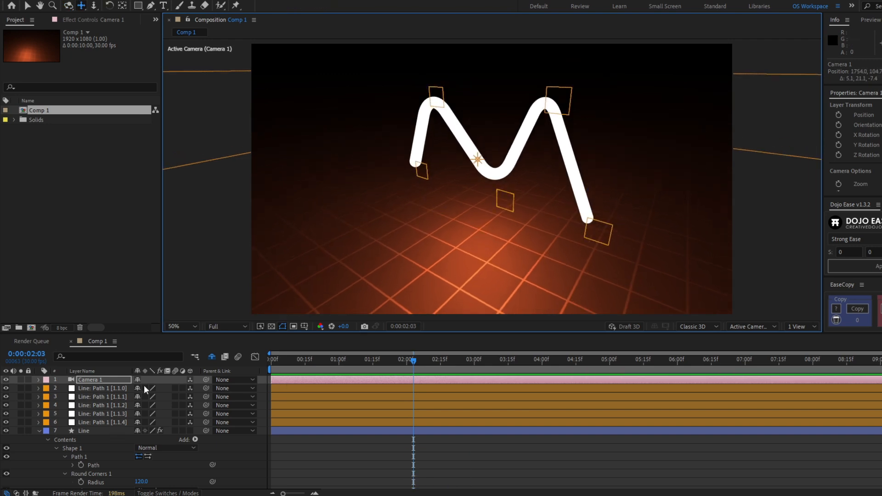
Try changing the X position of the Line shape layer, and undo the change.
left_click(95, 432)
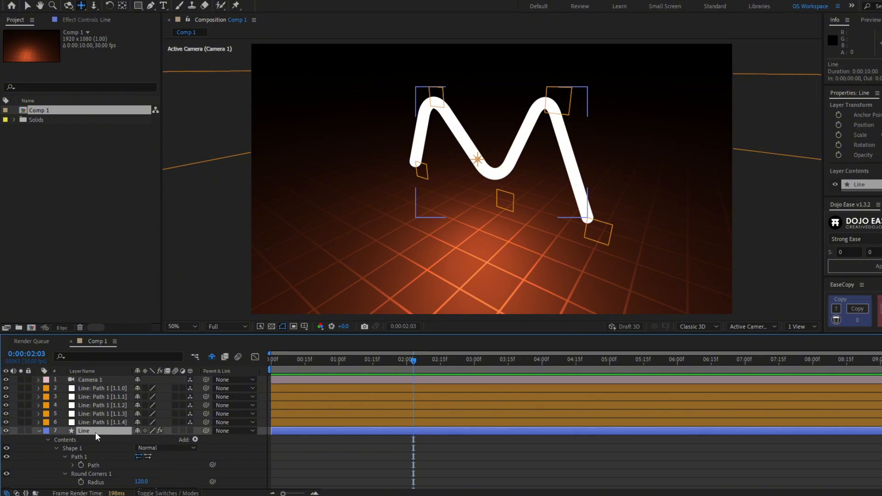
key("p")
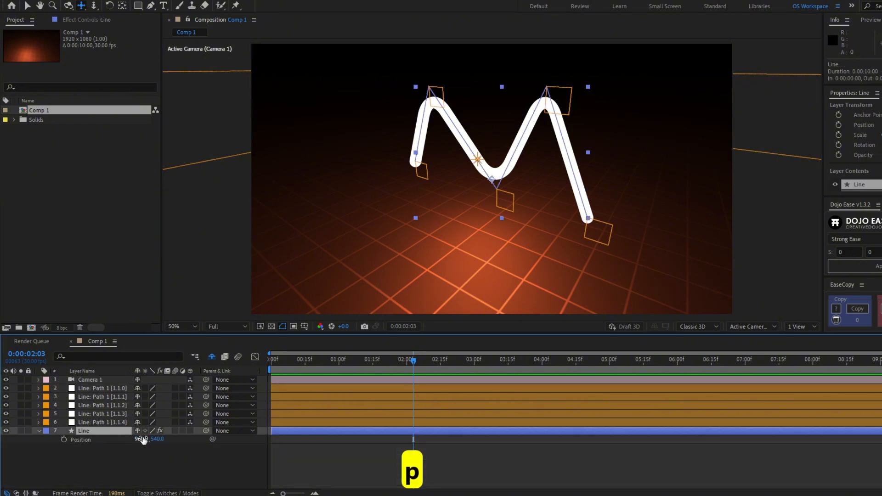
left_click_drag(142, 439, 193, 439)
key("ctrl+z")
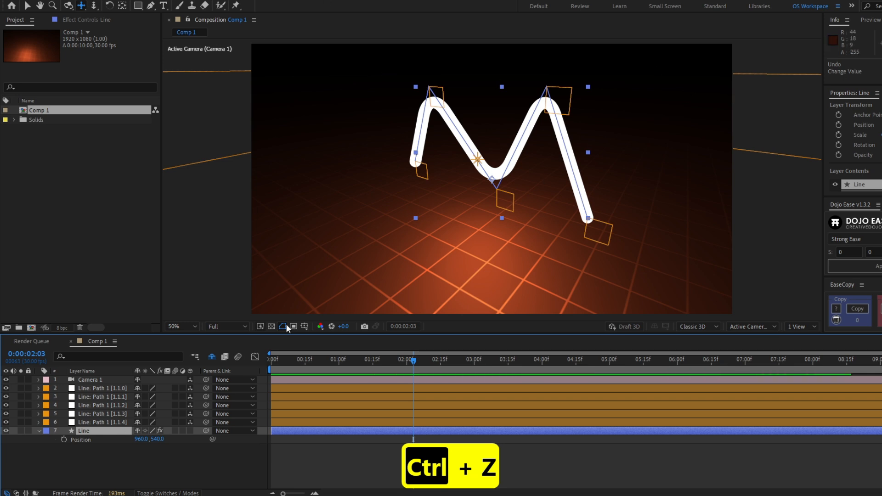
Create a null object above the path nulls and rename it Line Controller.
left_click(117, 388)
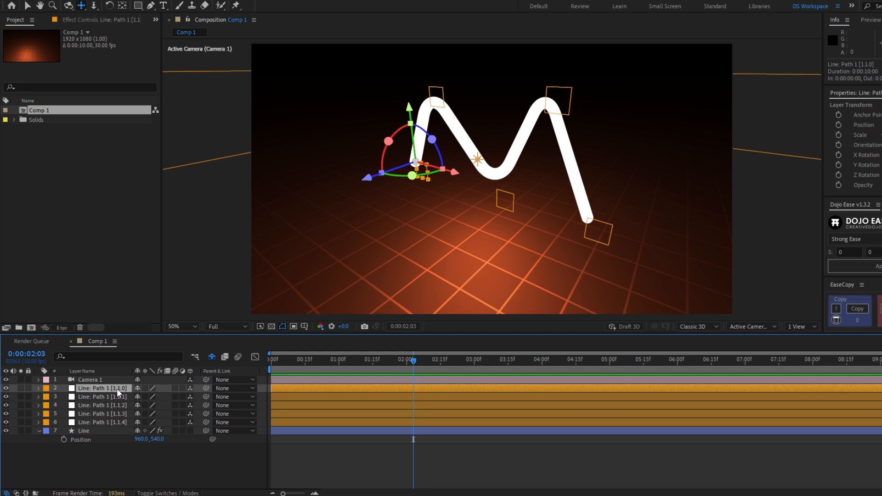
key("ctrl+alt+shift+y")
key("Return")
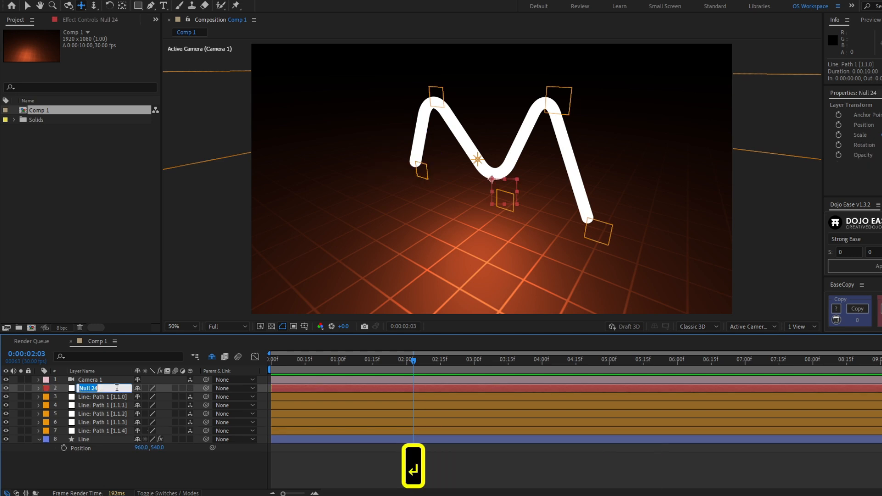
type("Lin")
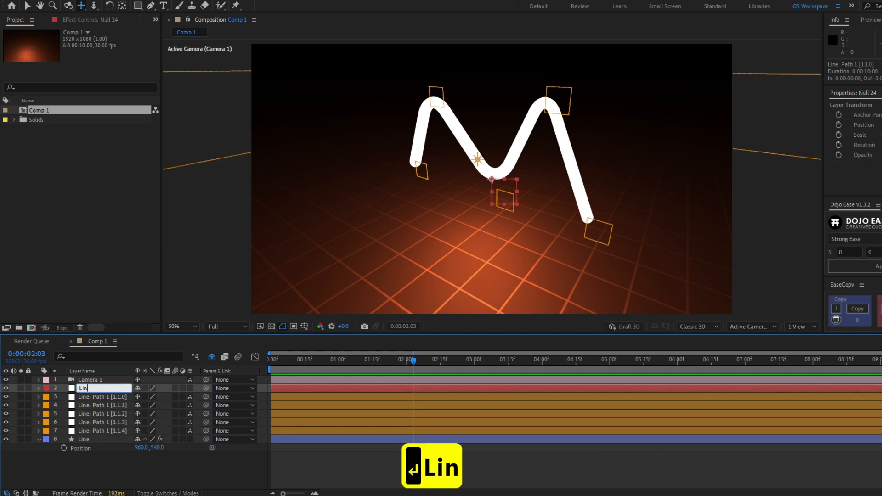
type("e Controller")
key("Return")
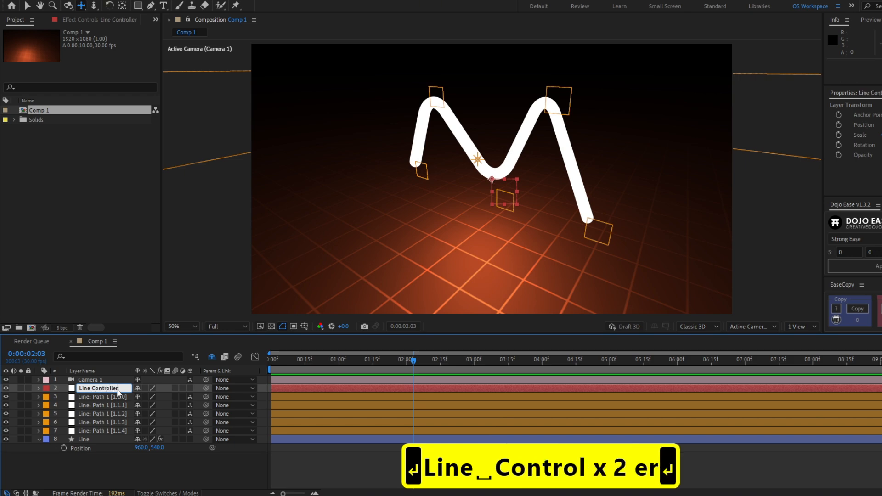
Parent all five path nulls to Line Controller and make Line Controller a 3D layer.
left_click(108, 432)
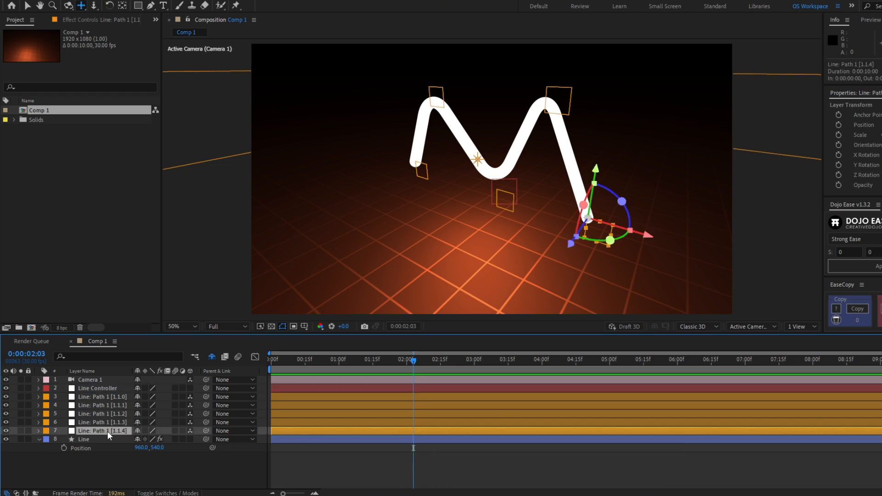
left_click(116, 398, "shift")
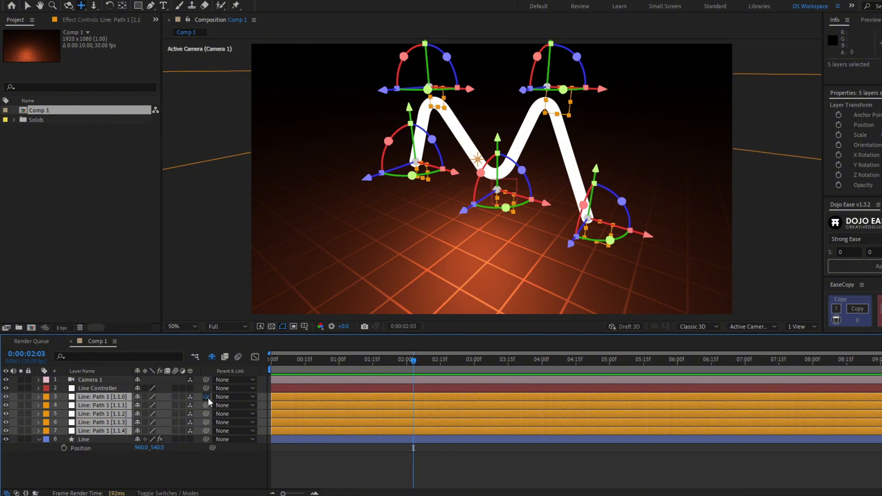
left_click_drag(206, 397, 92, 388)
left_click(92, 387)
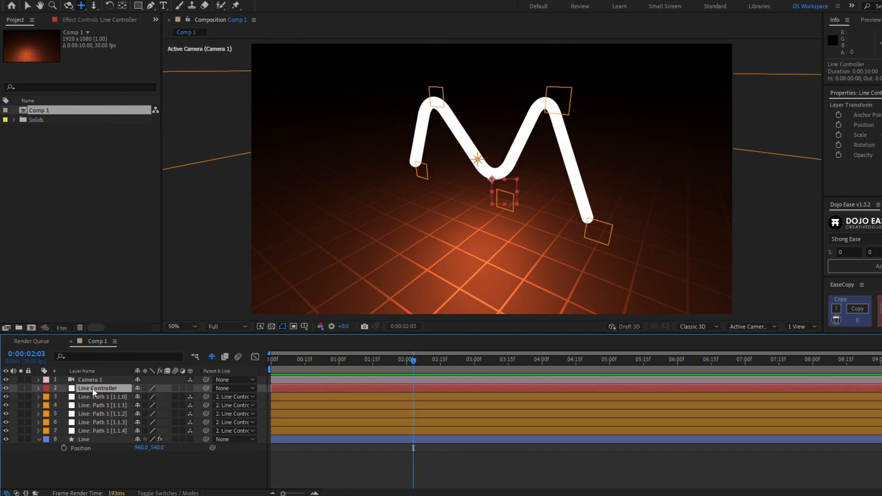
left_click(191, 389)
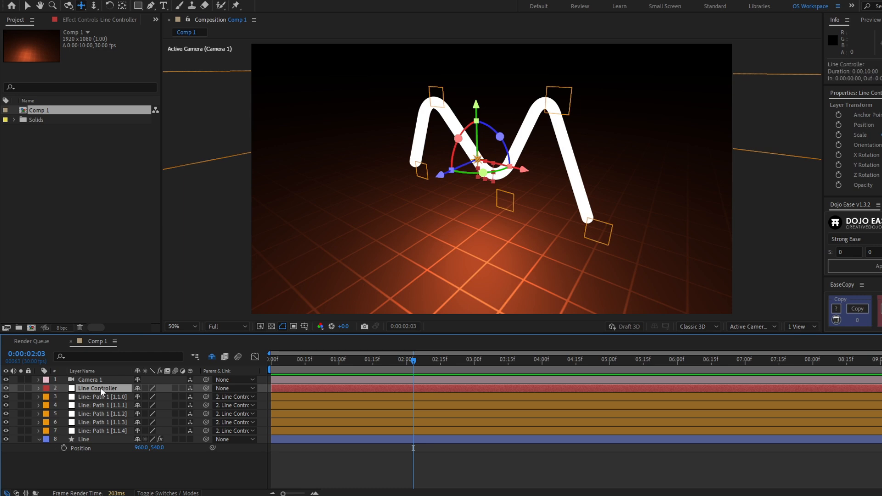
Try rotating Line Controller around its X axis, undo the rotation, and collapse its rotation properties.
key("r")
mouse_move(148, 405)
left_mouse_down()
mouse_move(201, 396)
mouse_move(156, 414)
left_mouse_up()
key("ctrl+z")
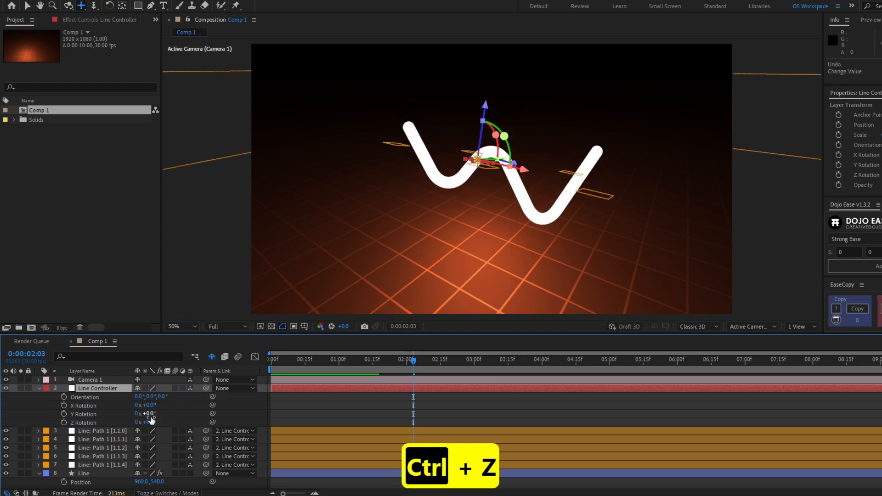
key("u")
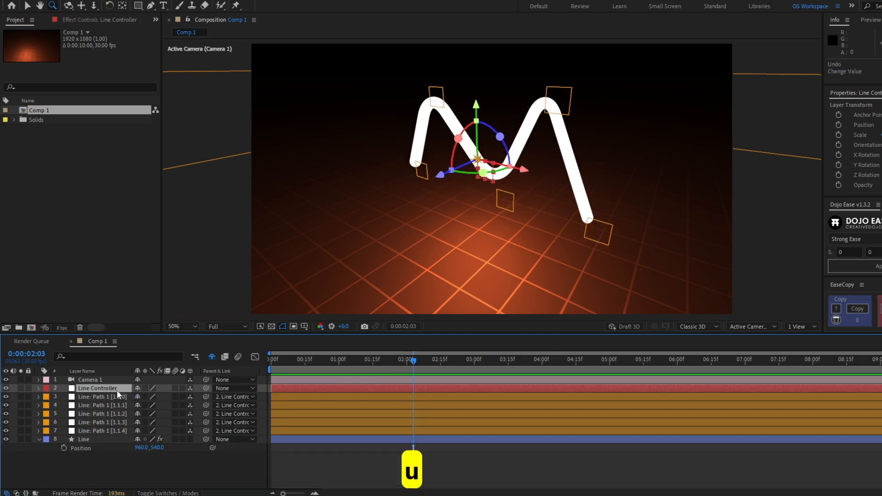
Change the Line layer's stroke color to the blue 4239FF.
left_click(108, 439)
key("v")
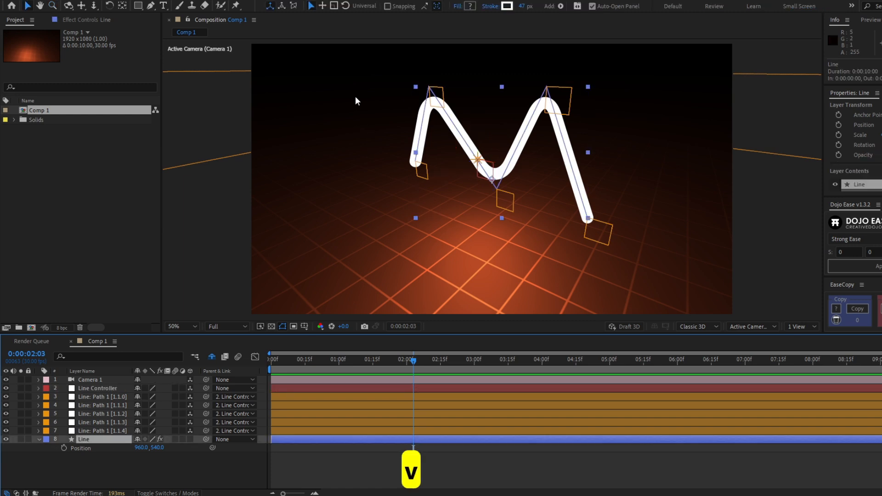
left_click(507, 6)
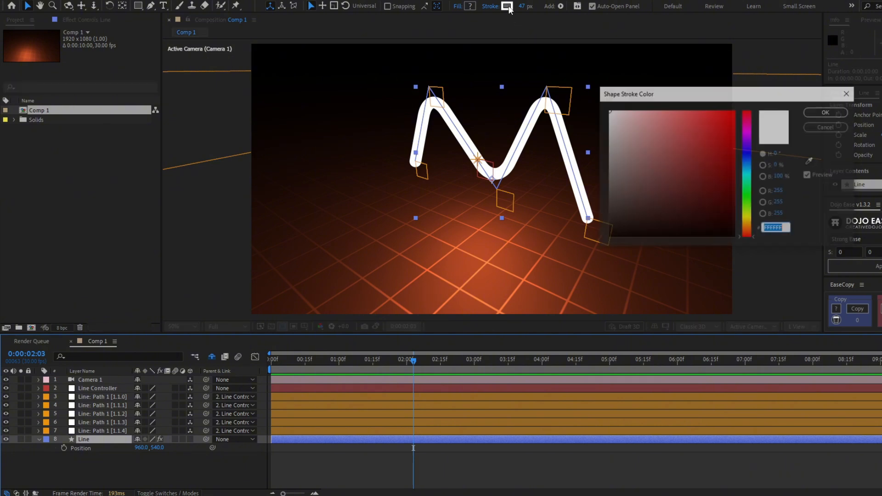
mouse_move(746, 207)
left_mouse_down()
mouse_move(748, 155)
mouse_move(706, 107)
left_mouse_up()
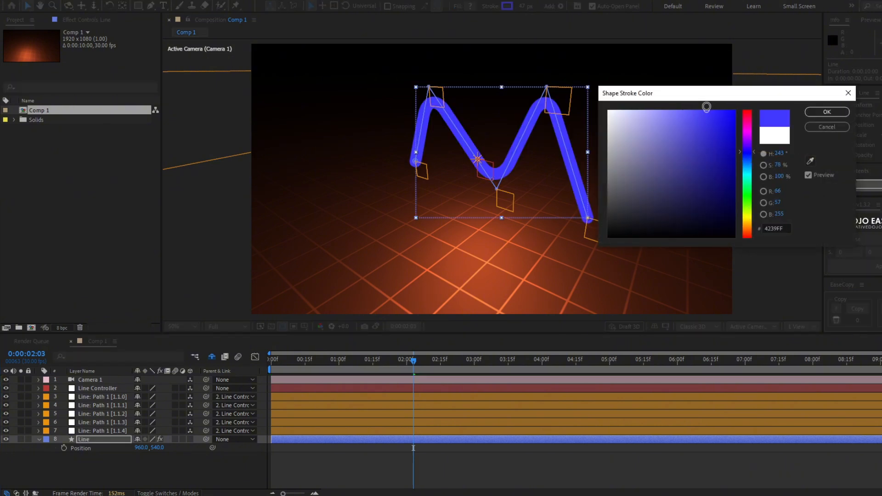
left_click(825, 115)
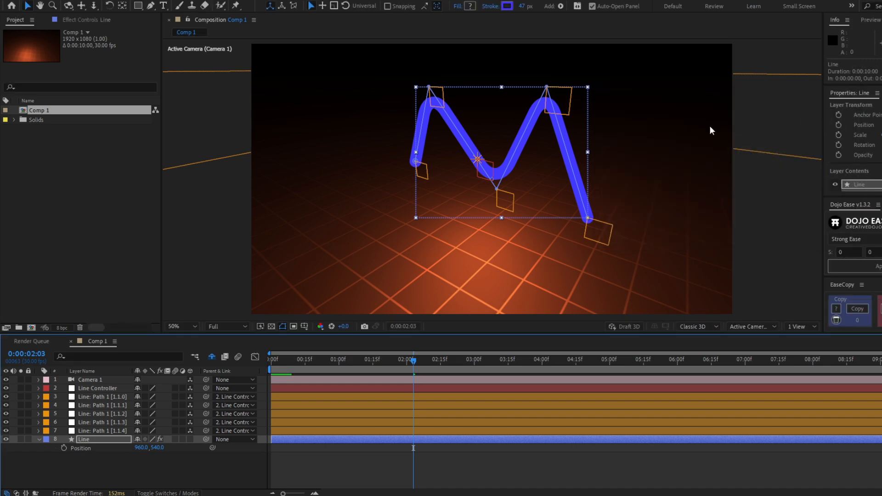
Apply the Glow effect to the Line layer.
left_click(78, 21)
key("ctrl+space")
type("glow")
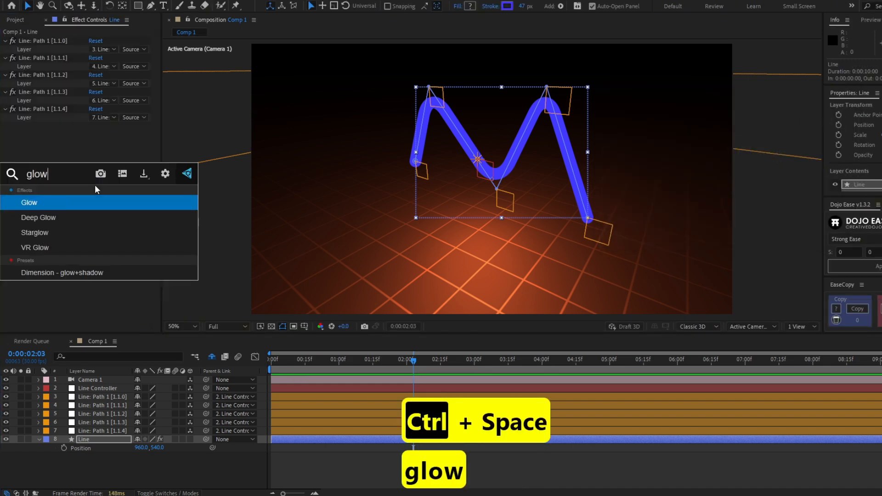
key("Return")
Set the Line layer's Glow Radius to 50 and its Glow Intensity to 0.7.
left_click(94, 151)
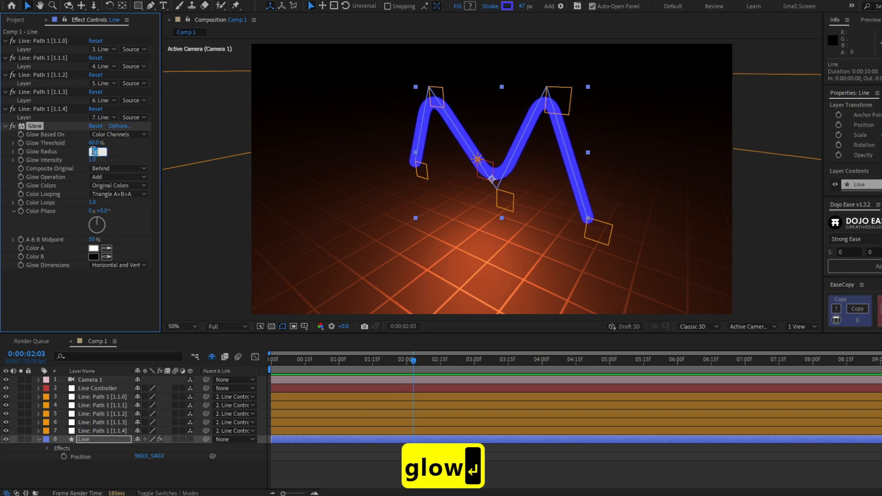
type("0.7")
key("Return")
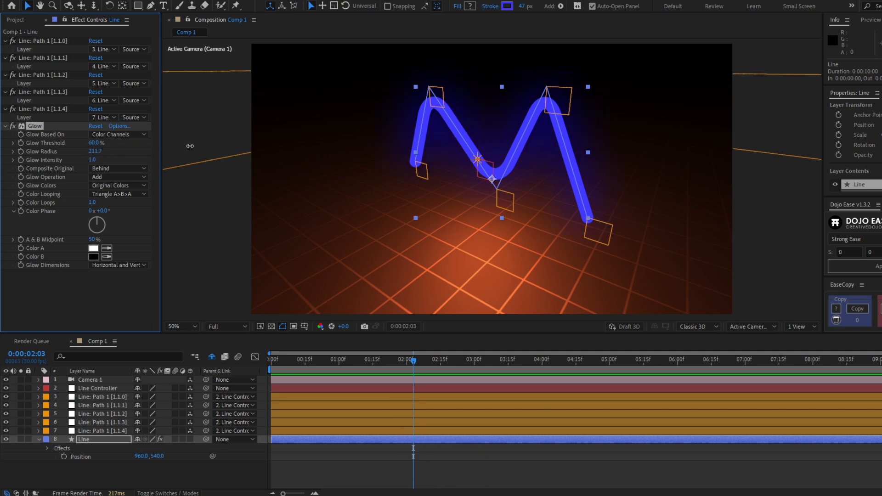
left_click(95, 151)
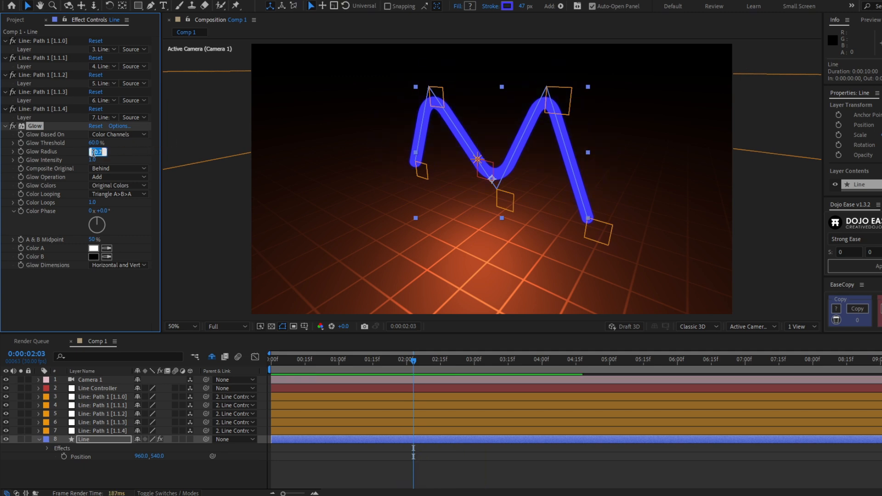
type("30")
key("Tab")
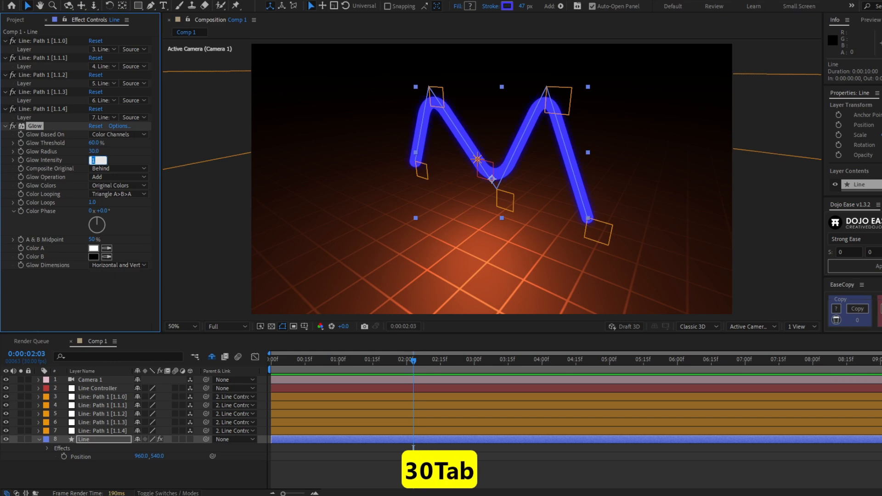
type(".7")
key("Return")
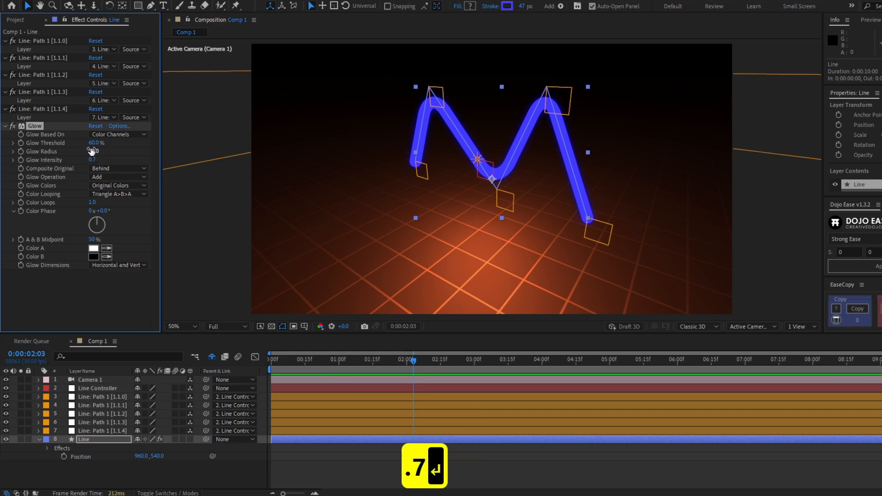
left_click(93, 151)
type("50")
key("Return")
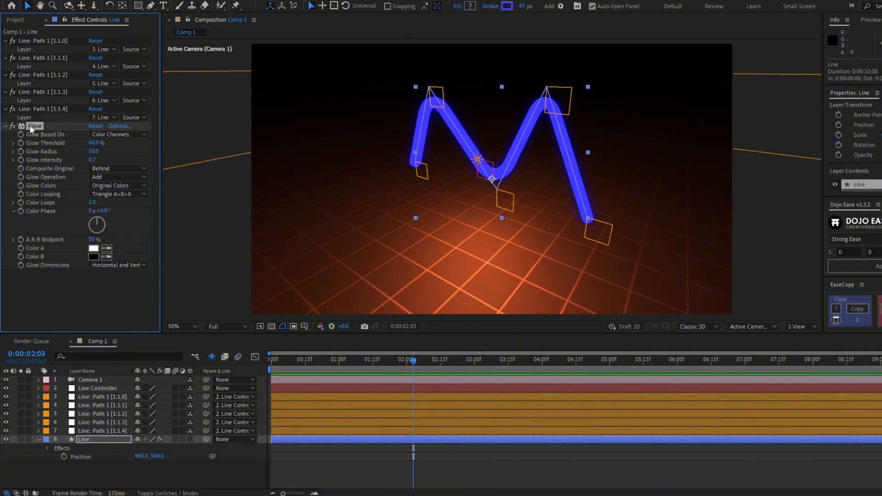
Duplicate the Glow effect and set the copy's Glow Radius to 300 and Glow Intensity to 0.5.
key("ctrl+d")
left_click_drag(94, 213, 196, 205)
left_click(93, 221)
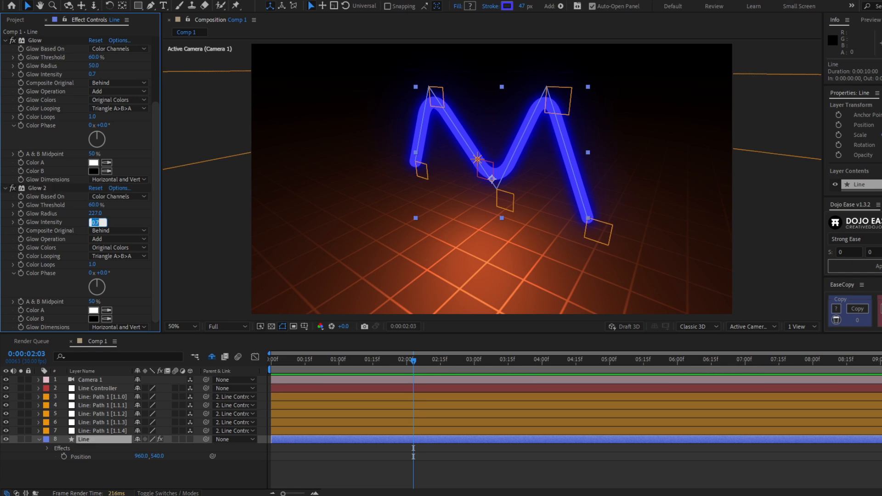
type(".5")
key("Return")
left_click(95, 213)
type("300")
key("Return")
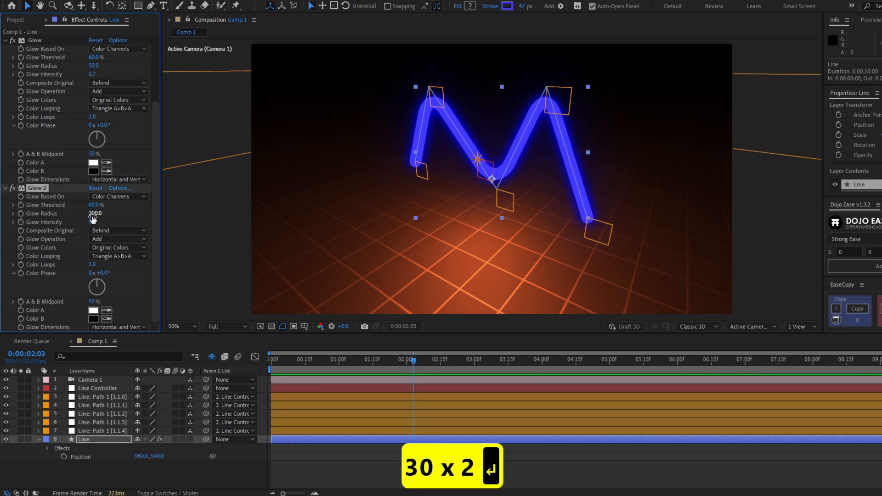
Move the line-end null Line: Path 1 [1.1.4] about 119 px toward the camera along Z, and inward along X.
left_click(598, 233)
left_click_drag(577, 234, 560, 263)
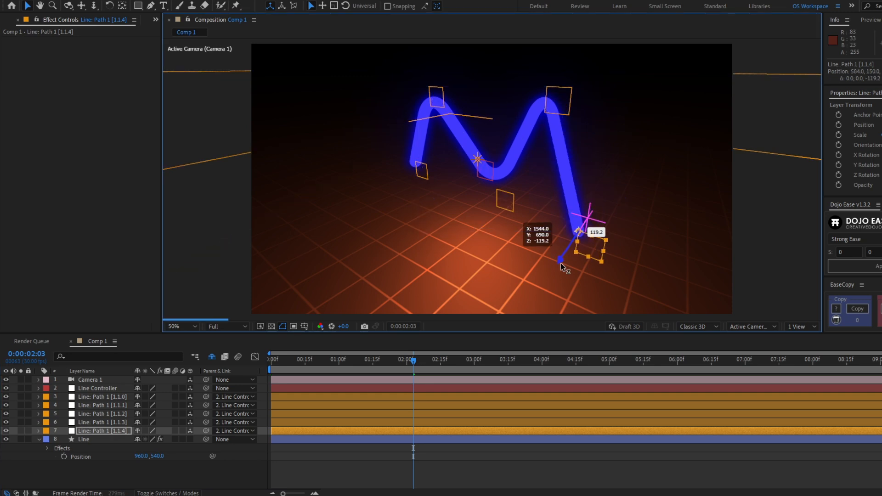
left_click_drag(638, 250, 524, 236)
Move the null Line: Path 1 [1.1.3] about 324 px inward along X and lower it along Y.
left_click(102, 422)
left_click_drag(602, 90, 528, 86)
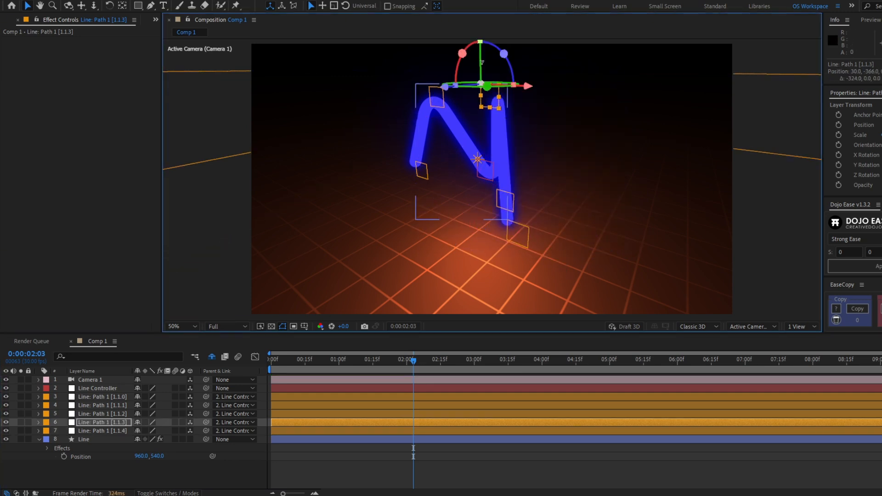
left_click_drag(480, 58, 481, 102)
Bring nulls [1.1.2] and [1.1.0] toward the camera along Z, the latter by about 160 px, and lower null [1.1.1] along Y.
left_click(102, 414)
left_click_drag(464, 211, 399, 252)
left_click(102, 405)
left_click_drag(428, 59, 431, 102)
left_click(102, 397)
left_click_drag(365, 179, 342, 186)
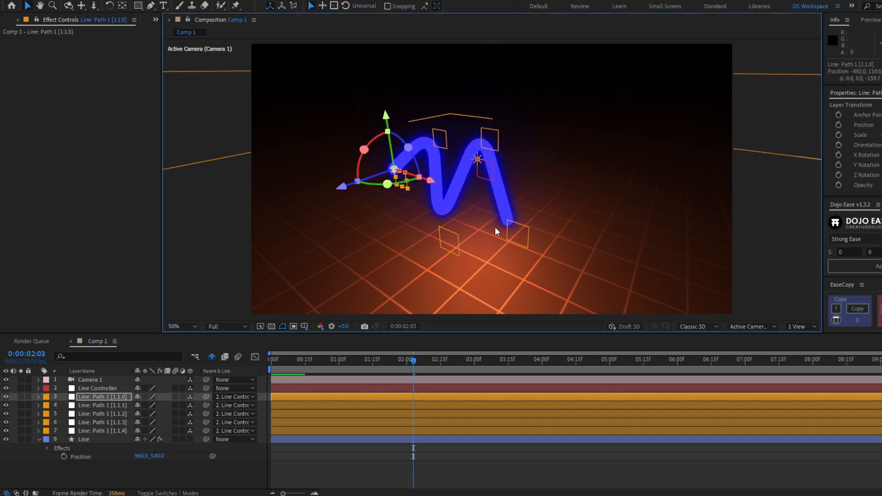
Shift null [1.1.0] outward along X, raise [1.1.1] and [1.1.2] slightly, lower [1.1.3] about 16 px, and deselect everything.
left_click_drag(429, 180, 405, 172)
left_click(102, 405)
left_click_drag(429, 76, 428, 67)
left_click(102, 414)
left_click_drag(435, 179, 434, 170)
left_click(102, 422)
left_click_drag(480, 71, 481, 75)
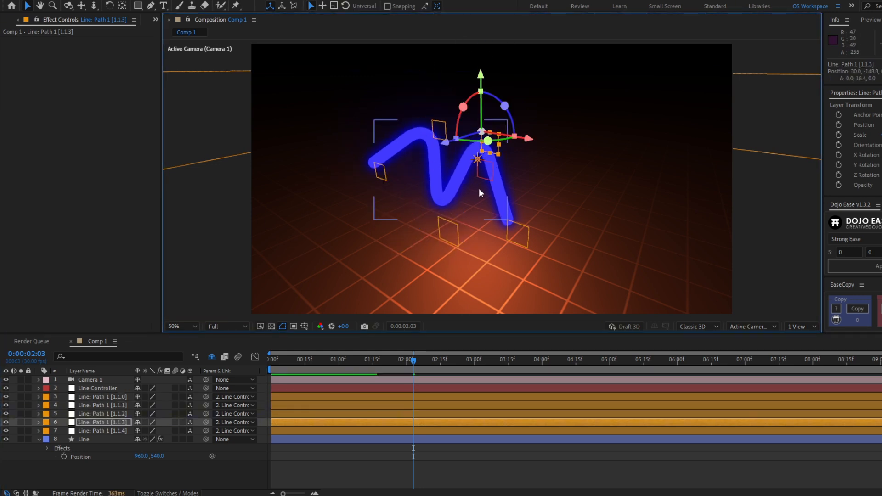
left_click(339, 344)
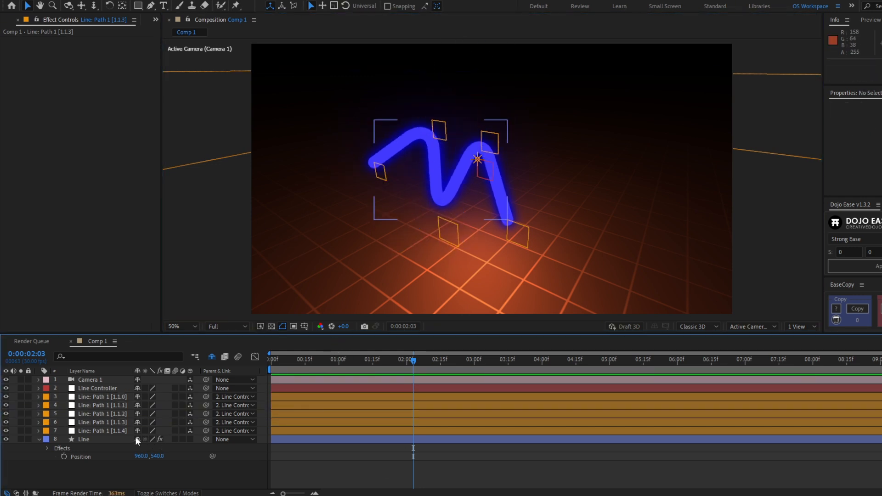
Set the Taper Start Length of the Line layer's Stroke 1 to 100% and deselect the layer.
left_click(101, 439)
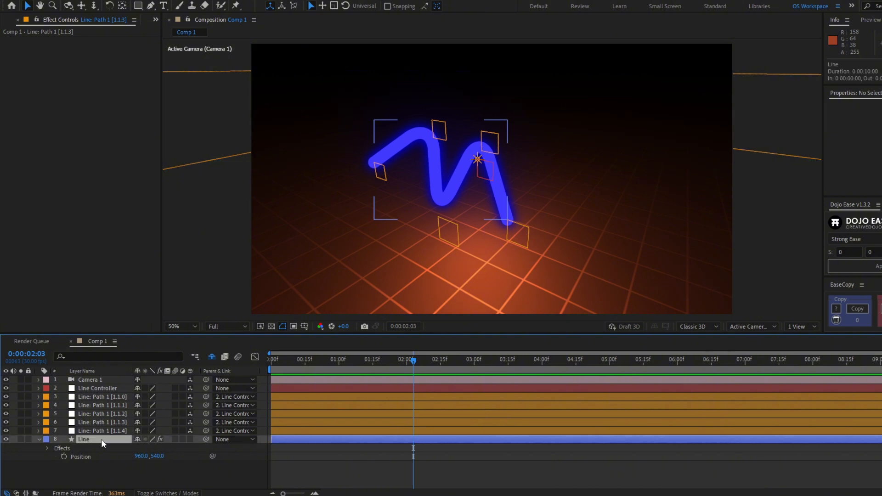
left_click(39, 440)
left_click(38, 439)
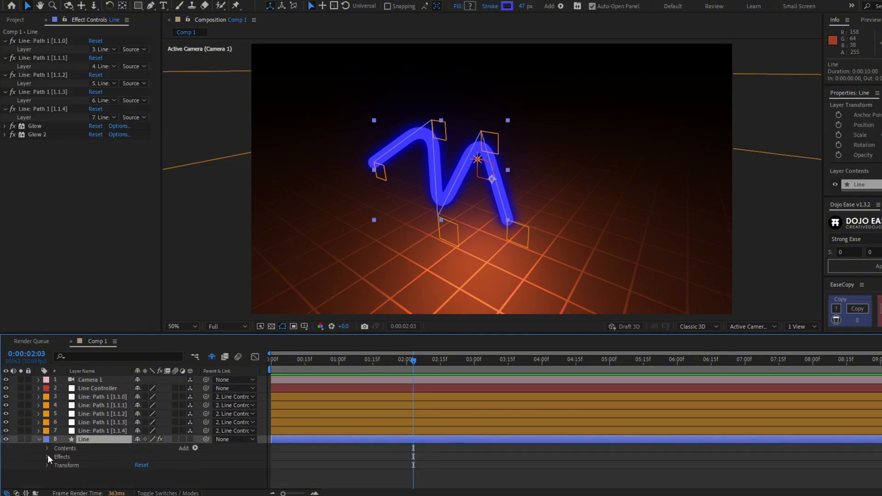
left_click(47, 448)
left_click(54, 456)
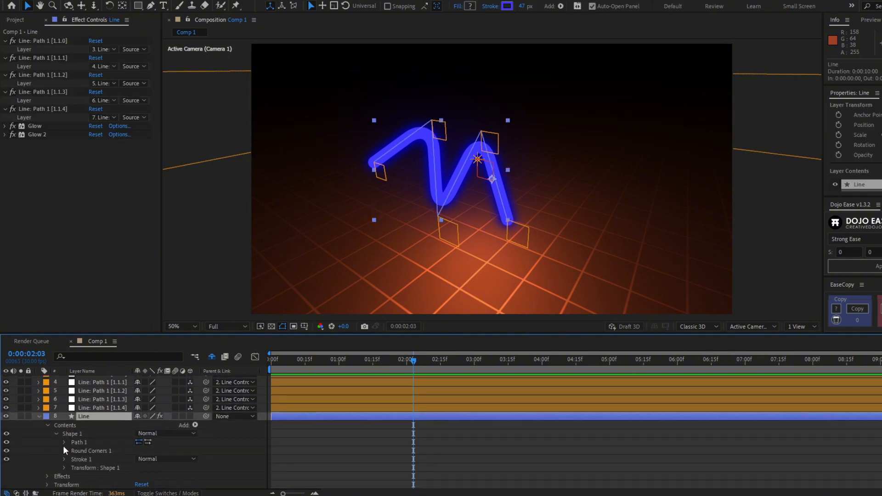
left_click(64, 459)
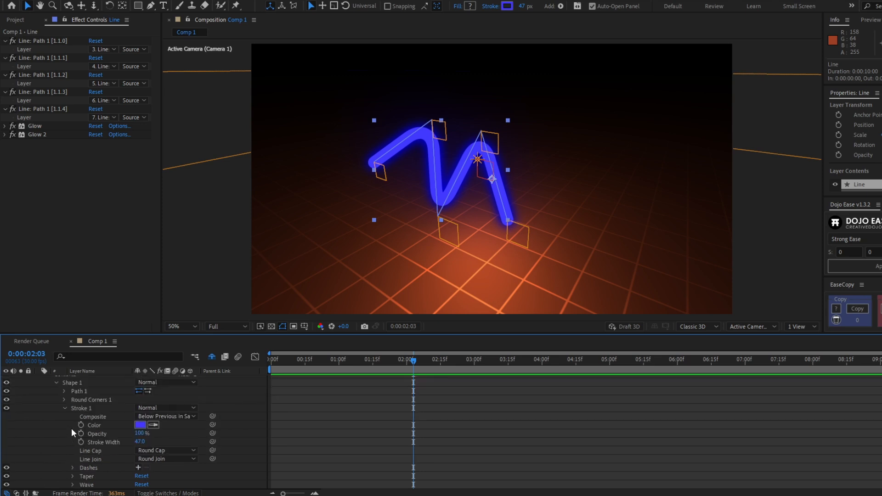
left_click(89, 452)
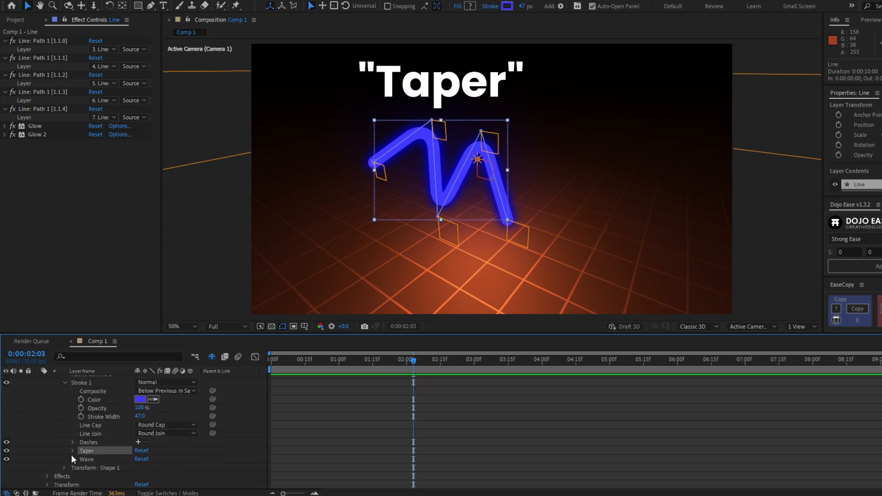
left_click(72, 451)
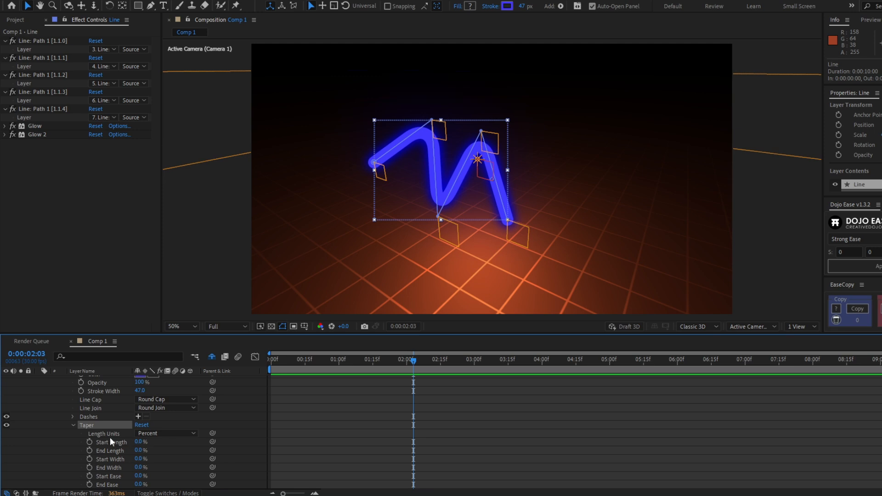
scroll(111, 435, "down", 2)
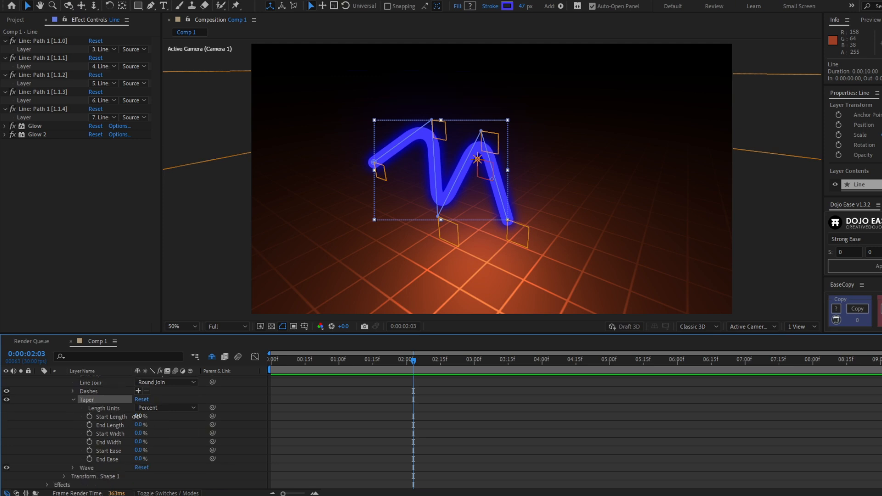
left_click_drag(136, 416, 545, 426)
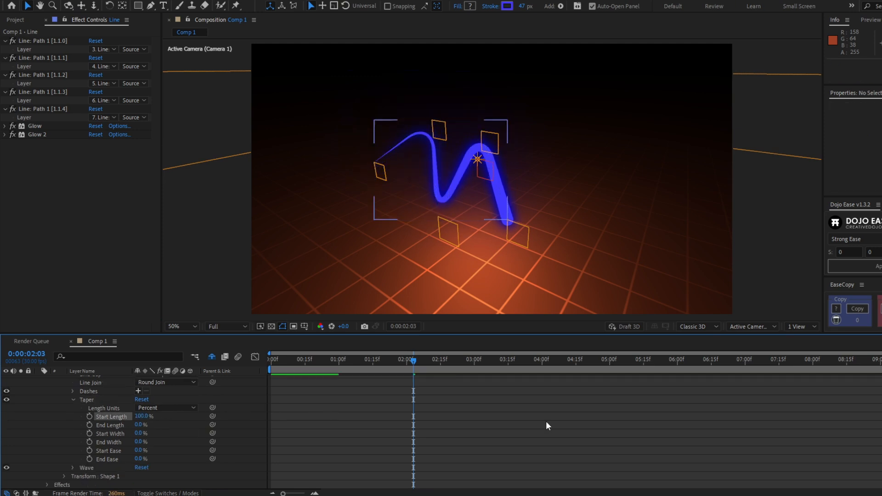
left_click(546, 426)
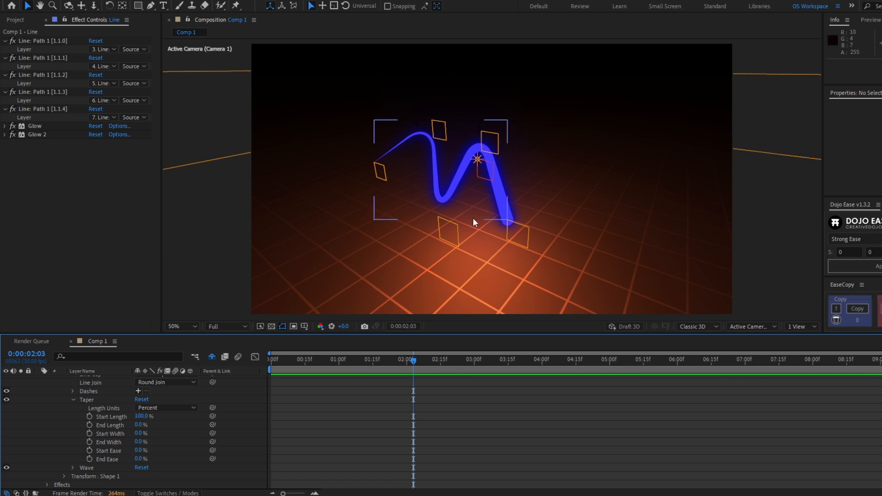
Add Trim Paths to the Line layer and keyframe its End at 100% at 0:00:02:03.
scroll(168, 390, "up", 5)
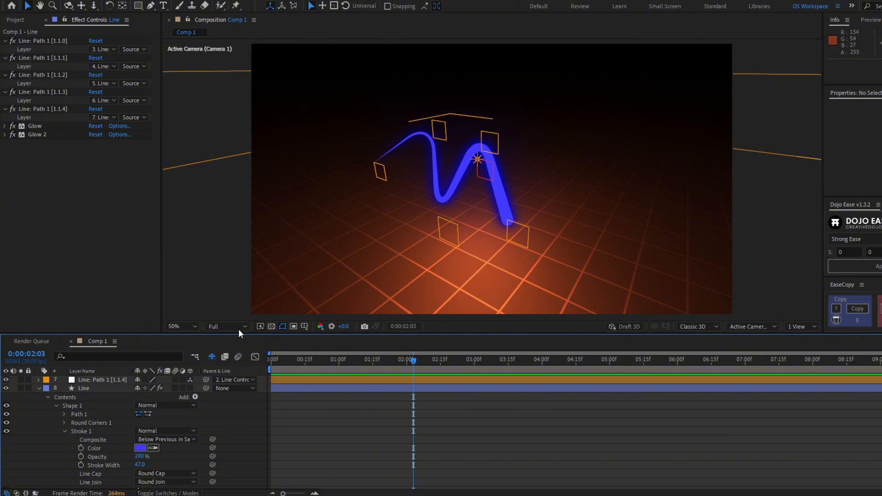
left_click(195, 397)
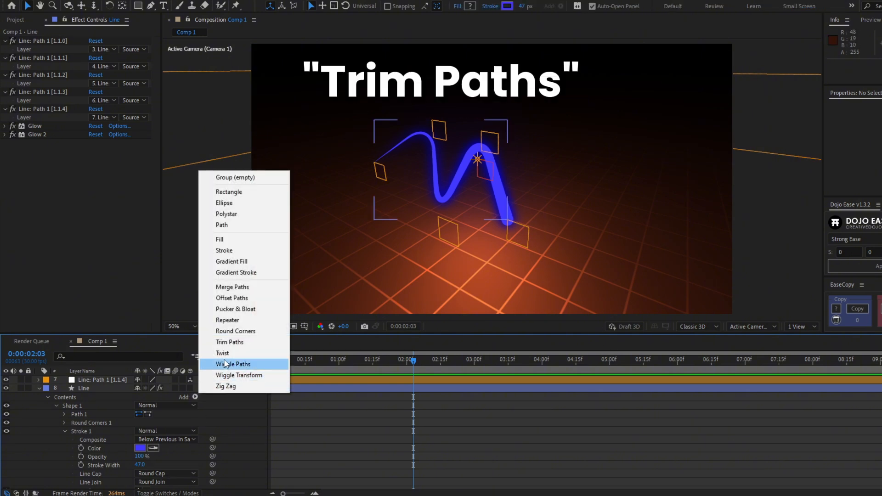
left_click(226, 343)
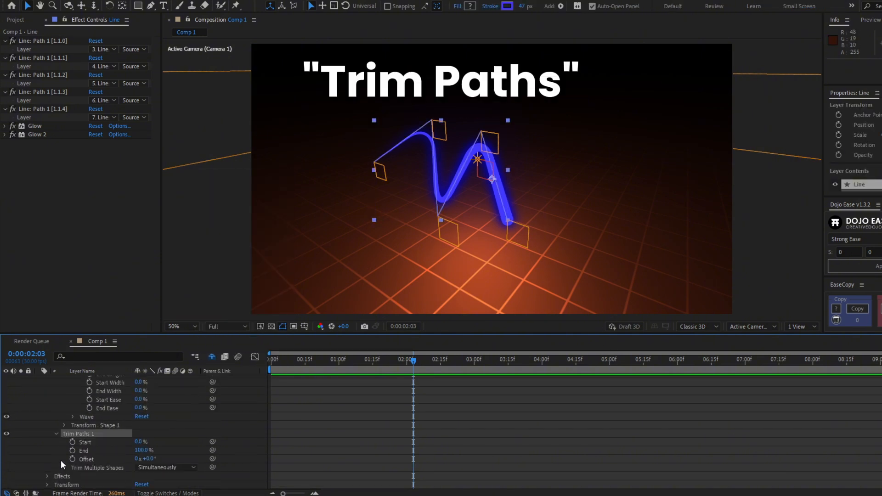
left_click(71, 451)
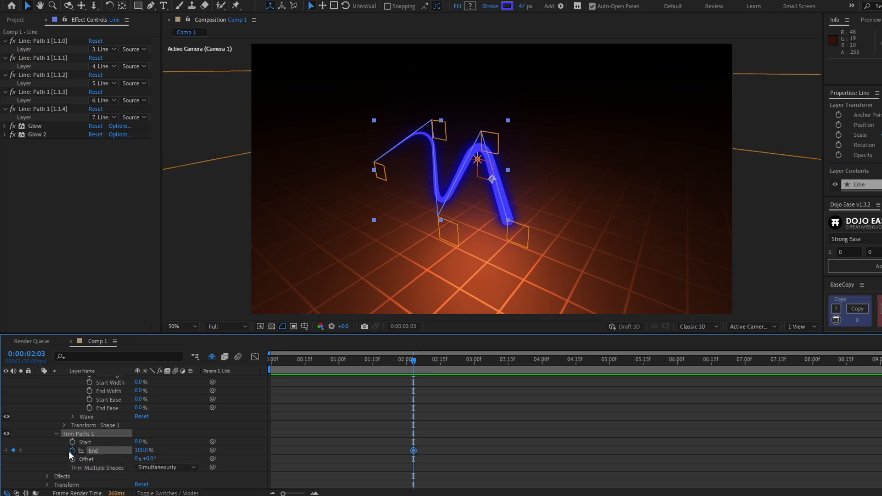
key("u")
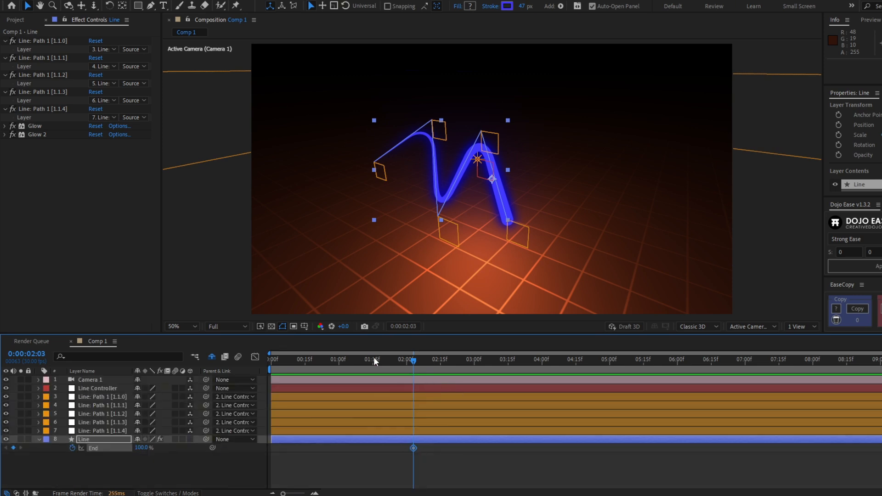
Keyframe the Trim Paths End at 0% on the first frame and apply Easy Ease to both End keyframes.
left_click(356, 360)
left_click_drag(352, 361, 337, 360)
left_click(137, 447)
type("0")
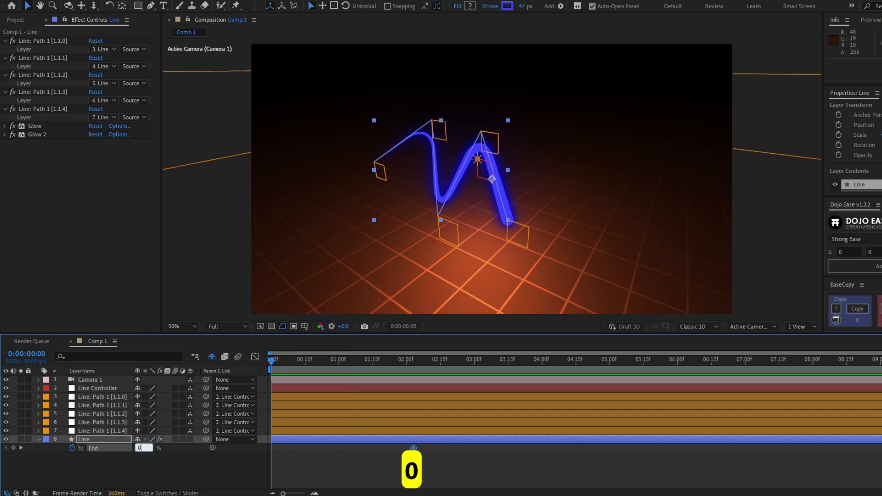
key("Return")
left_click_drag(476, 467, 261, 444)
key("F9")
left_click(393, 478)
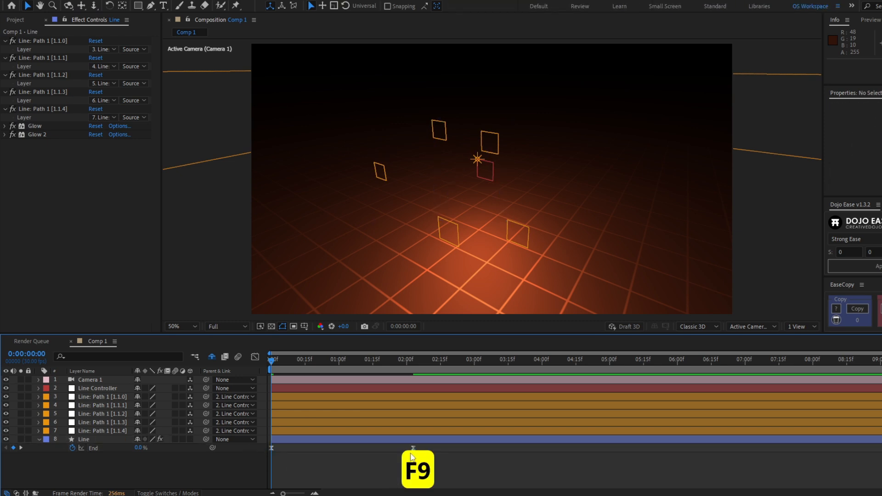
Move the second End keyframe earlier to about 0:00:01:20, make the first keyframe linear, and preview the animation from the start.
key("space")
left_click_drag(273, 366, 288, 382)
left_click(271, 448, "ctrl")
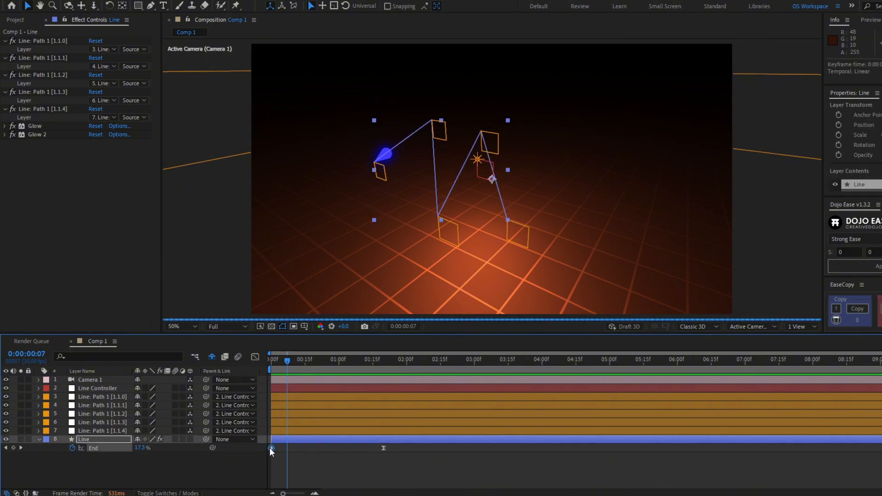
left_click(300, 459)
left_click_drag(277, 364, 235, 365)
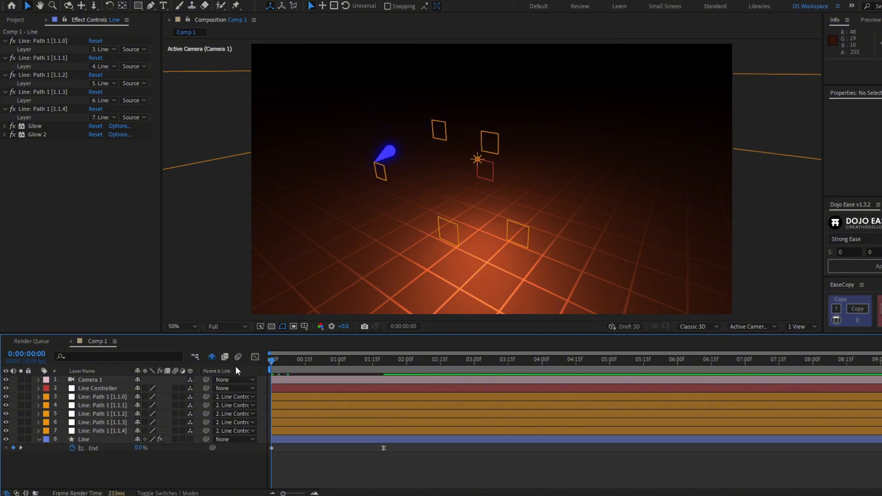
key("space")
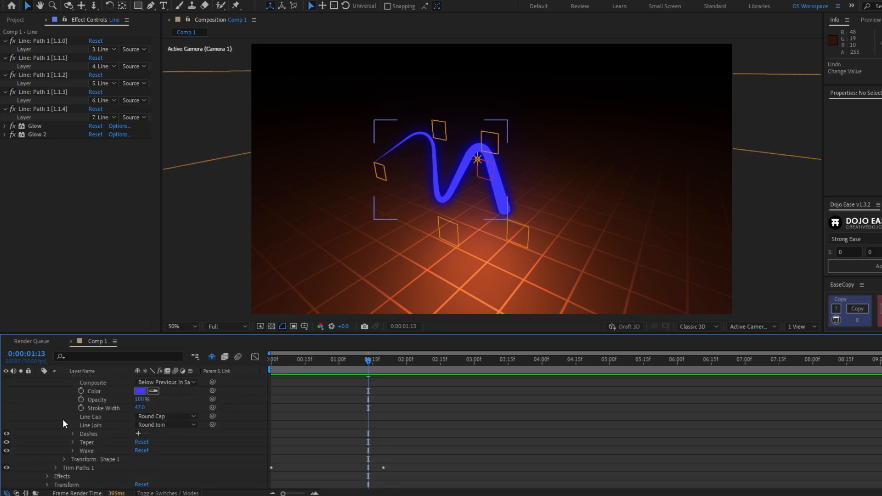
Try a dashed stroke on the Line layer with Dash set to 49.
scroll(90, 424, "up", 2)
scroll(89, 427, "down", 2)
left_click(97, 434)
left_click(137, 435)
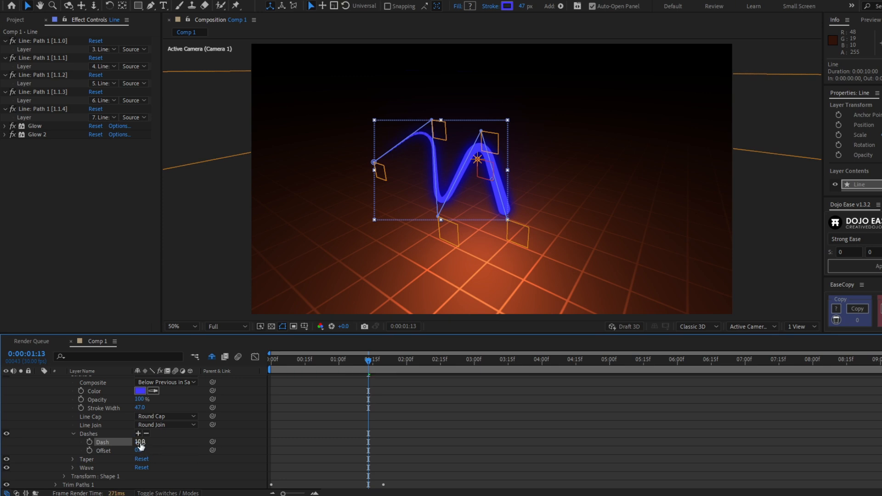
mouse_move(144, 443)
left_mouse_down()
mouse_move(184, 442)
mouse_move(158, 441)
left_mouse_up()
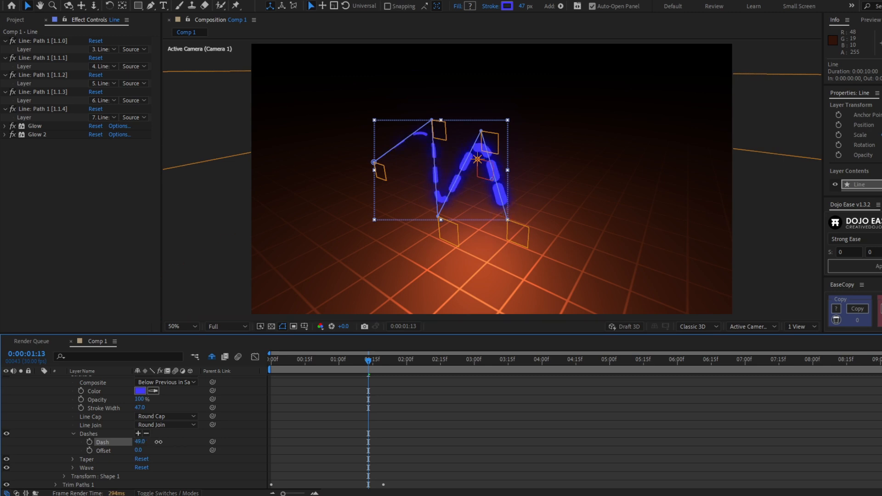
key("F2")
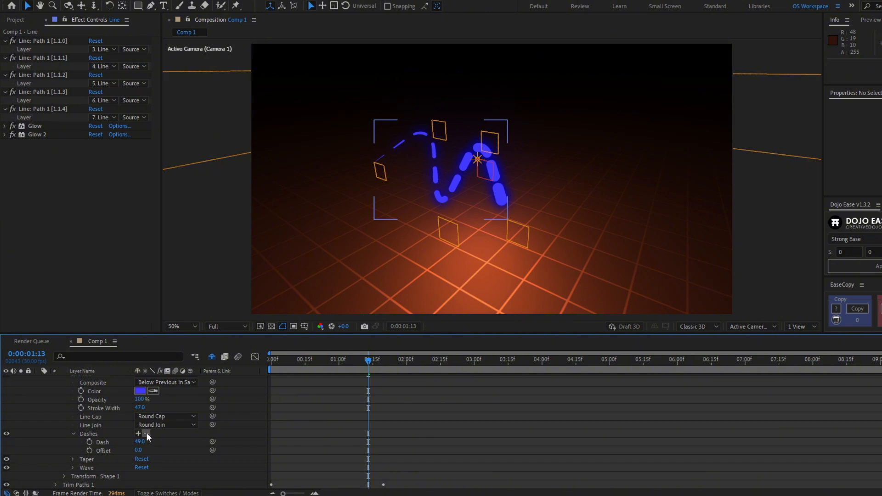
Remove the dash from the Line layer's stroke and collapse the layer's properties.
left_click(146, 433)
scroll(417, 432, "up", 5)
key("u")
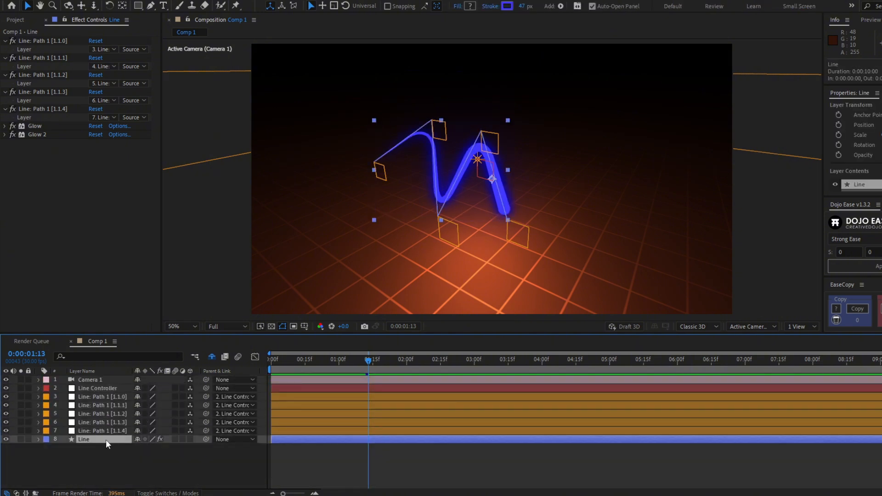
Duplicate the Line Controller, its five path nulls and the Line layer, and stack the duplicates together above the originals.
left_click(109, 388, "shift")
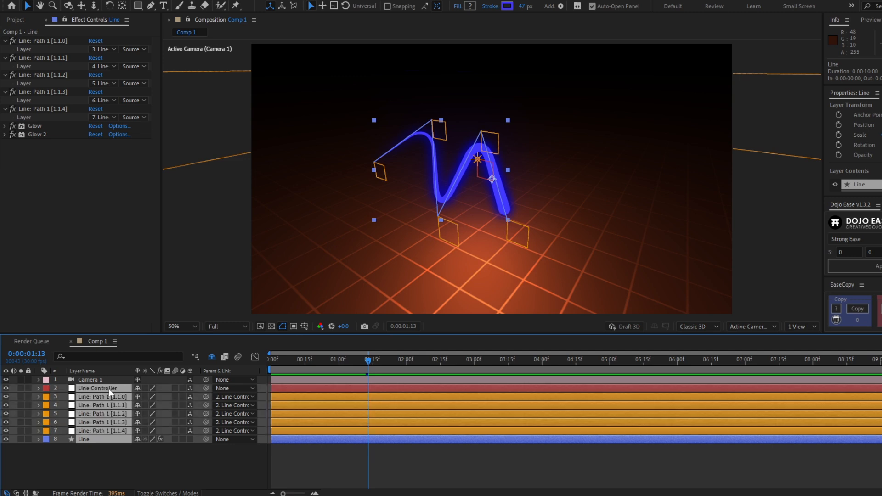
key("ctrl+d")
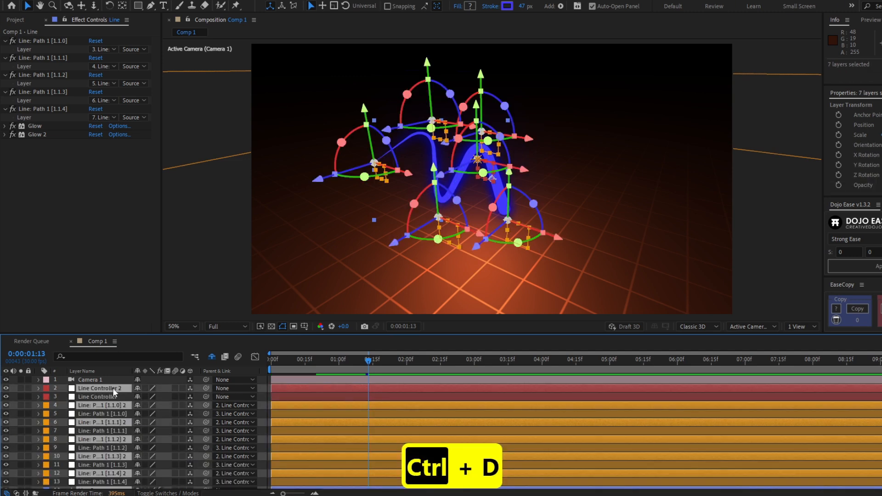
left_click_drag(112, 388, 110, 394)
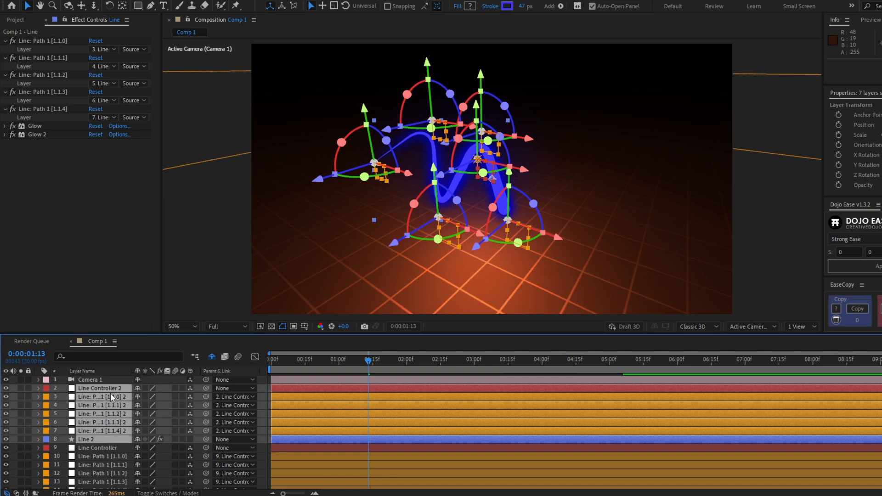
Hide the original Line Controller, its five path nulls and the original Line layer.
left_click(100, 449)
scroll(100, 449, "down", 1)
left_click(87, 484, "shift")
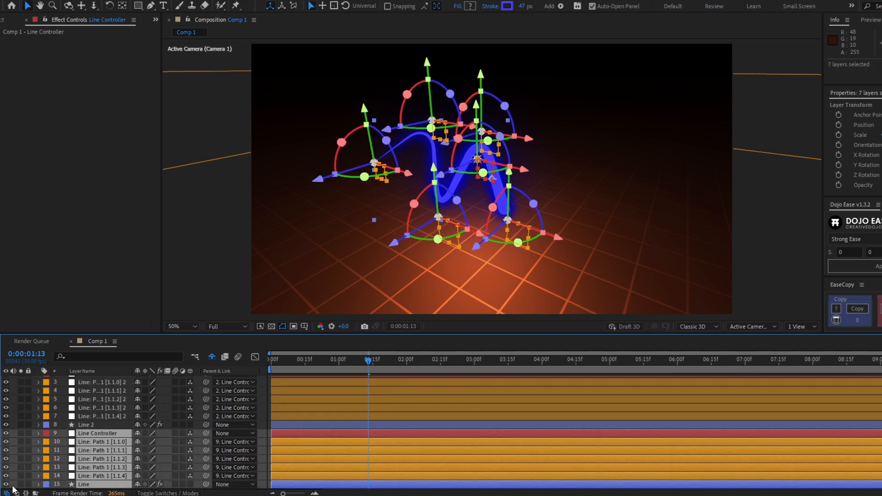
left_click(6, 484)
scroll(159, 426, "up", 1)
Try moving the duplicated line-end null Line: Path 1 [1.1.4] 2 in the composition.
left_click(112, 431)
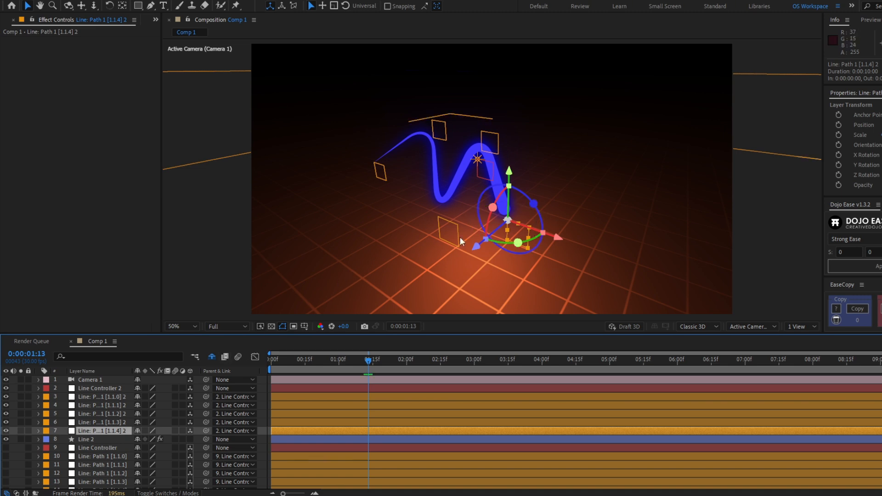
left_click_drag(470, 254, 482, 158)
key("ctrl+z")
key("ctrl+z")
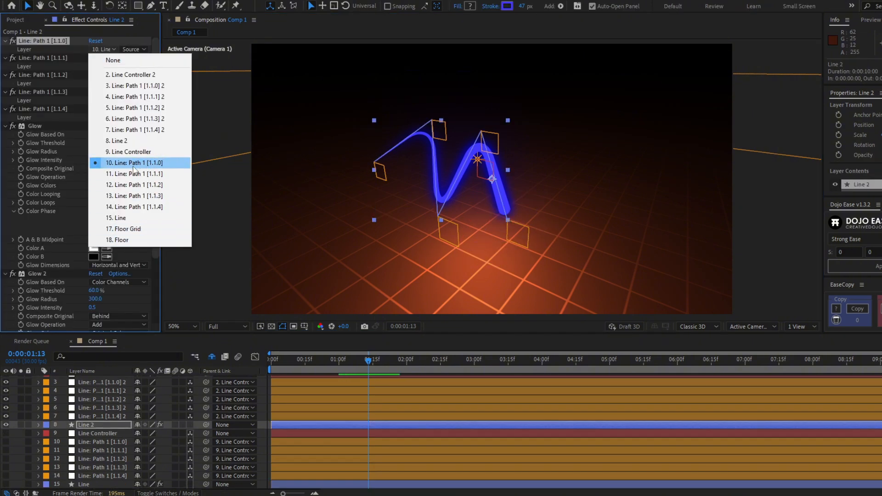
left_click(90, 396)
left_click(93, 396)
scroll(93, 396, "up", 1)
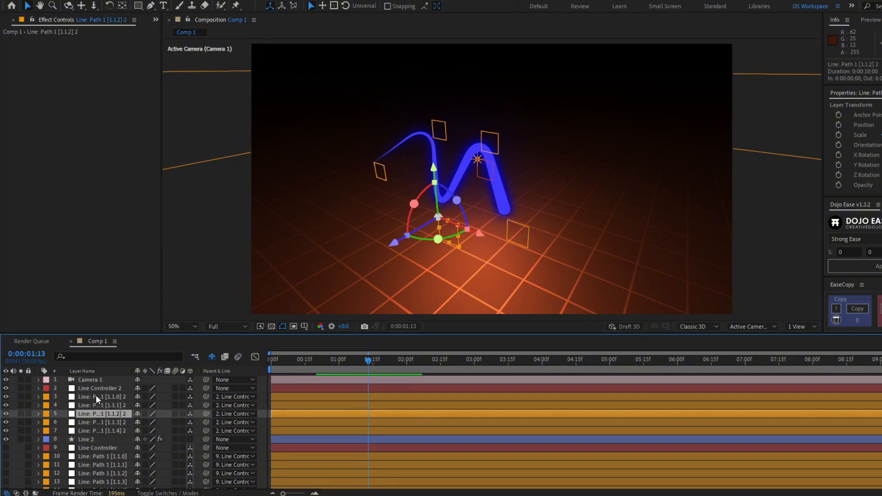
left_click(93, 388)
Point Line 2's five path effects, [1.1.0] through [1.1.4], to the matching duplicated nulls, Line: Path 1 [1.1.0] 2 through [1.1.4] 2.
left_click(90, 440)
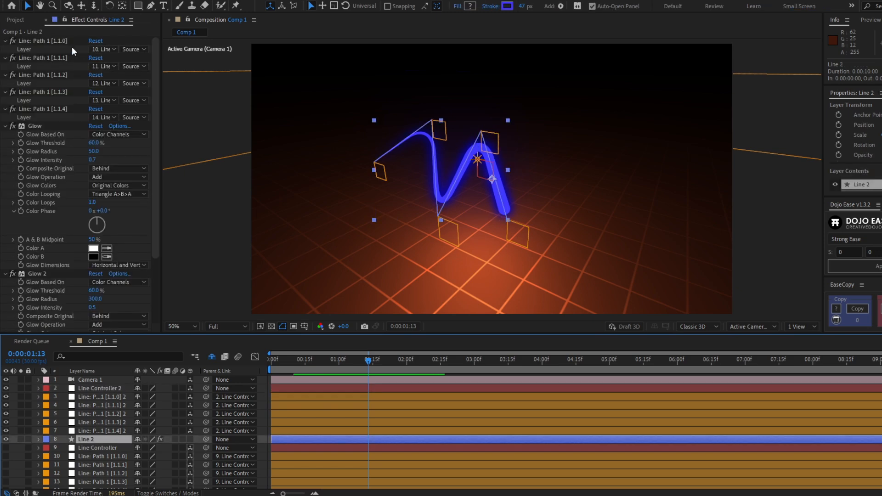
left_click(106, 49)
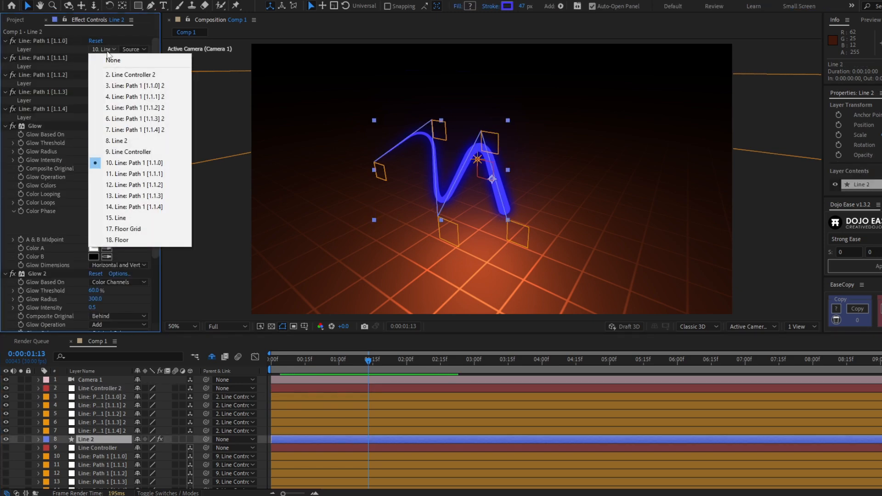
left_click(135, 89)
left_click(102, 66)
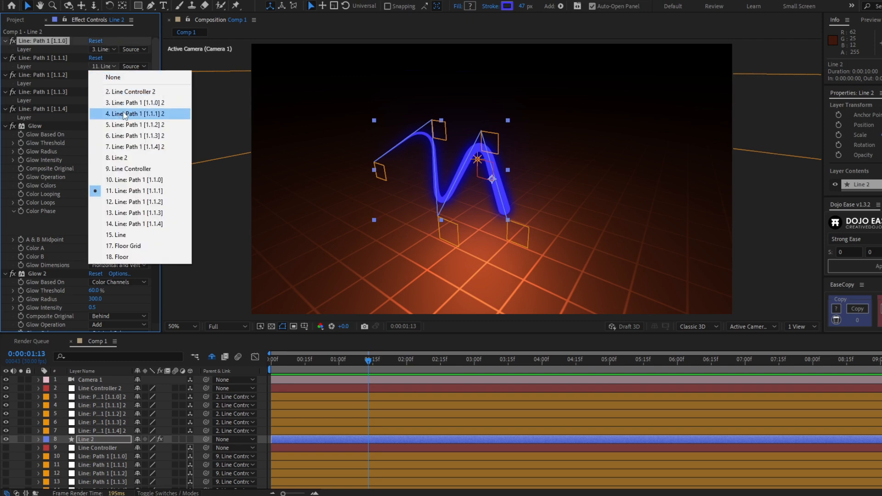
left_click(123, 115)
left_click(106, 84)
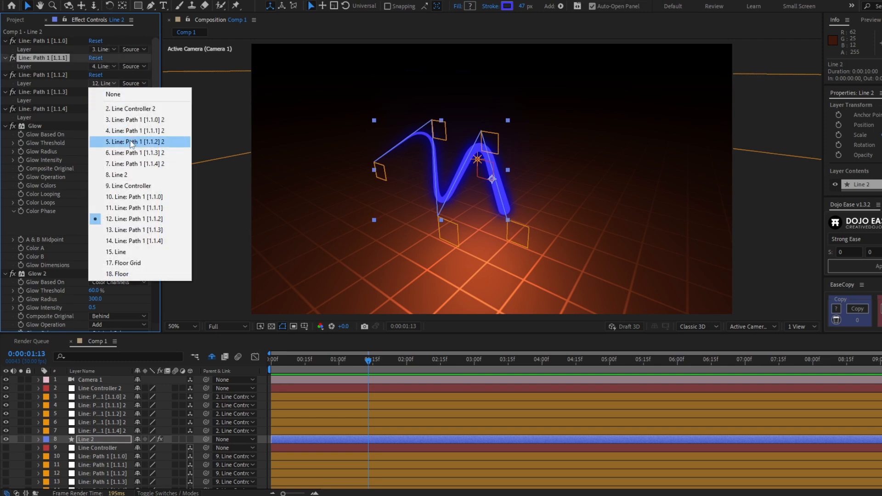
left_click(131, 142)
left_click(102, 100)
left_click(131, 169)
left_click(102, 117)
left_click(161, 197)
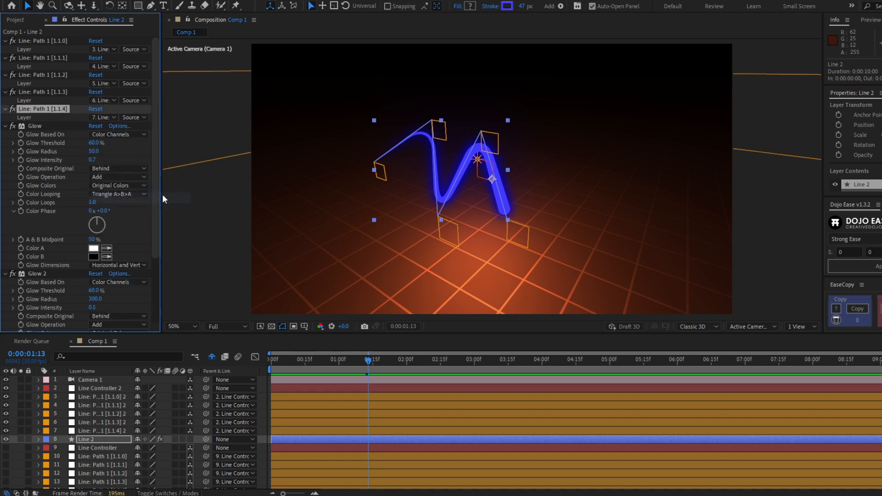
Test-move the null Line: Path 1 [1.1.4] 2 to check its link to Line 2, and undo the move.
left_click(117, 429)
left_click_drag(455, 163, 556, 203)
key("ctrl+z")
Move the anchor point of Line Controller 2 down and across to the thick lower end of the line.
left_click(106, 388)
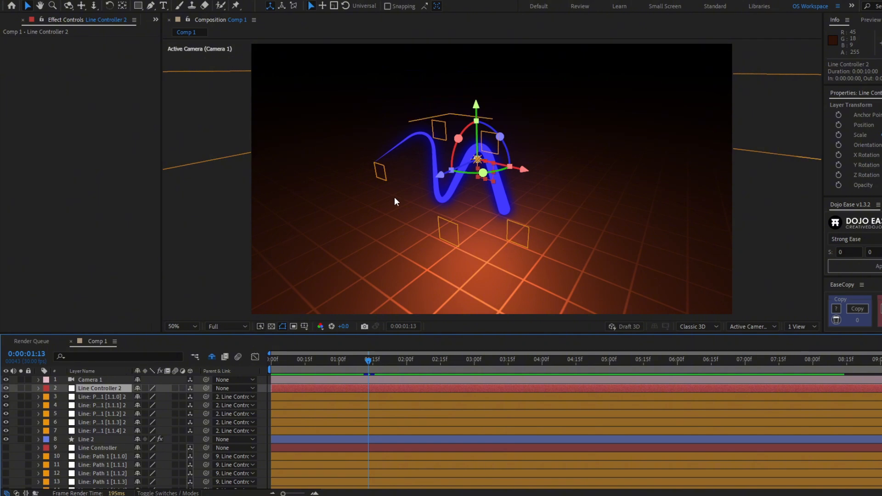
key("r")
key("r")
left_click_drag(477, 142, 478, 176)
left_click_drag(527, 237, 547, 245)
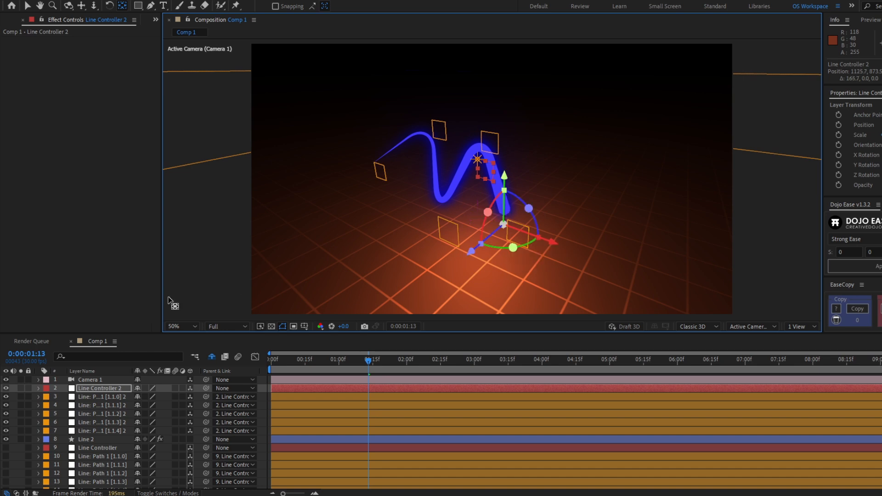
Rotate Line Controller 2 around its Y axis to swing Line 2 away from the original line.
left_click(100, 386)
key("r")
left_click_drag(150, 414, 204, 424)
Reshape Line 2 by shifting its duplicated path nulls in 3D space, including [1.1.2] 2 along its Z axis.
left_click(102, 455)
left_click(102, 464)
left_click_drag(416, 184, 453, 203)
left_click(100, 449)
left_click_drag(416, 156, 461, 176)
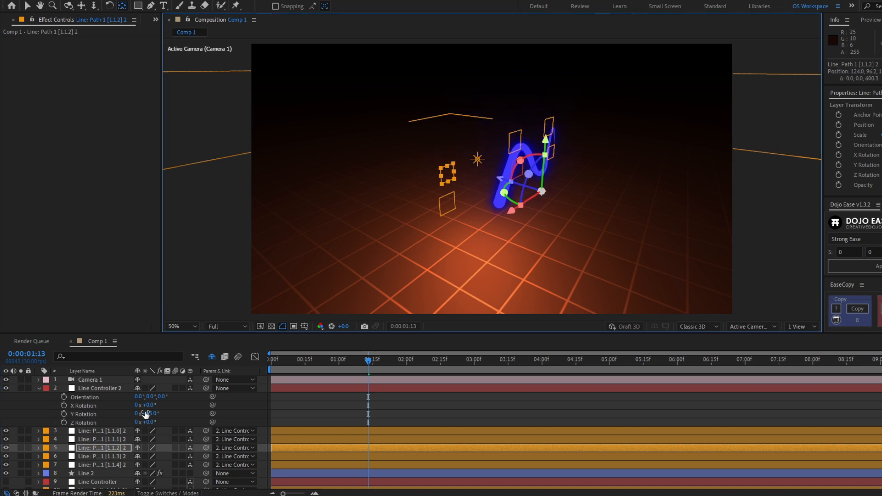
left_click(102, 465)
left_click(102, 431)
left_click_drag(515, 138, 548, 152)
Change the stroke color of Line 2 to orange.
left_click(100, 438)
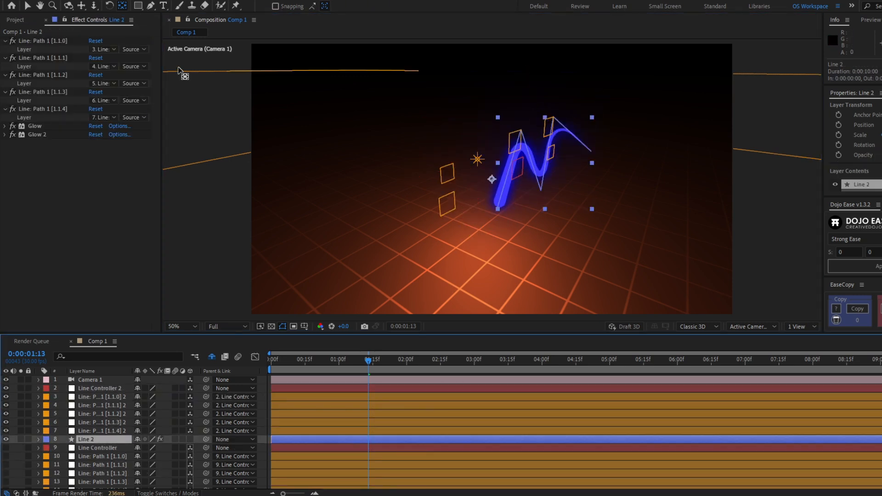
key("v")
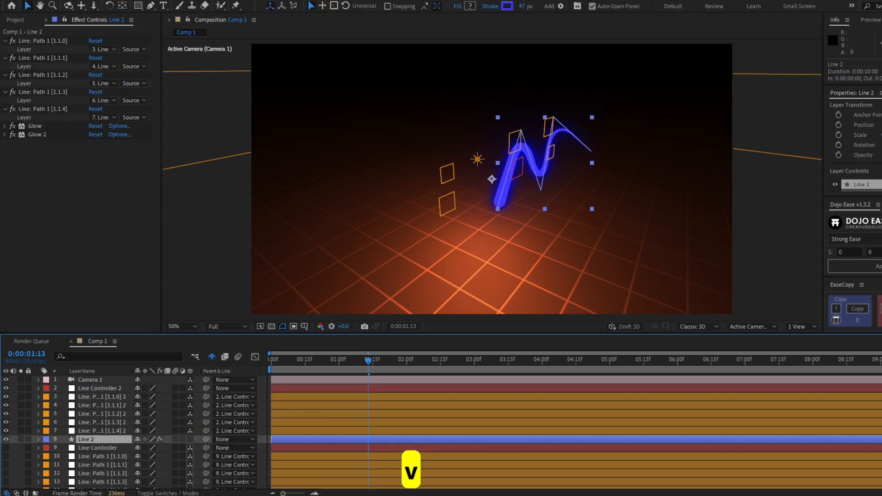
left_click(507, 6)
left_click(826, 114)
Make the original Line Controller, its five path nulls and Line visible again, and move them directly below Camera 1 in the layer stack.
left_click(82, 447)
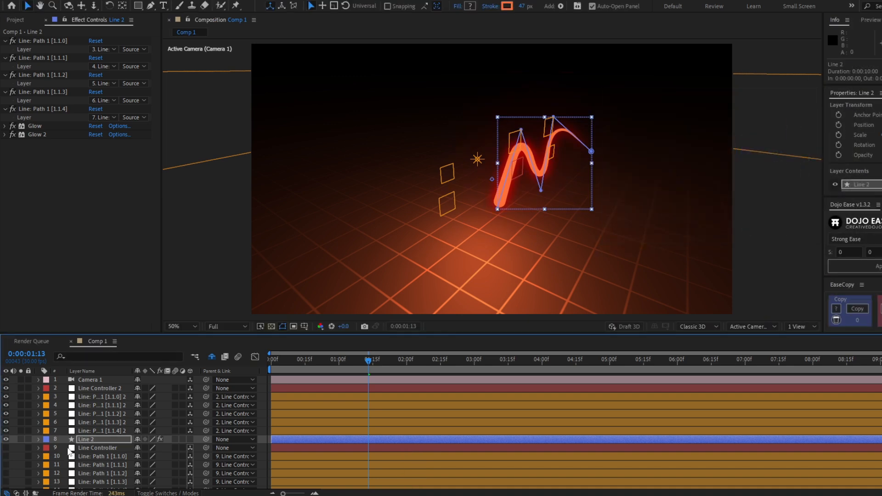
scroll(92, 452, "down", 1)
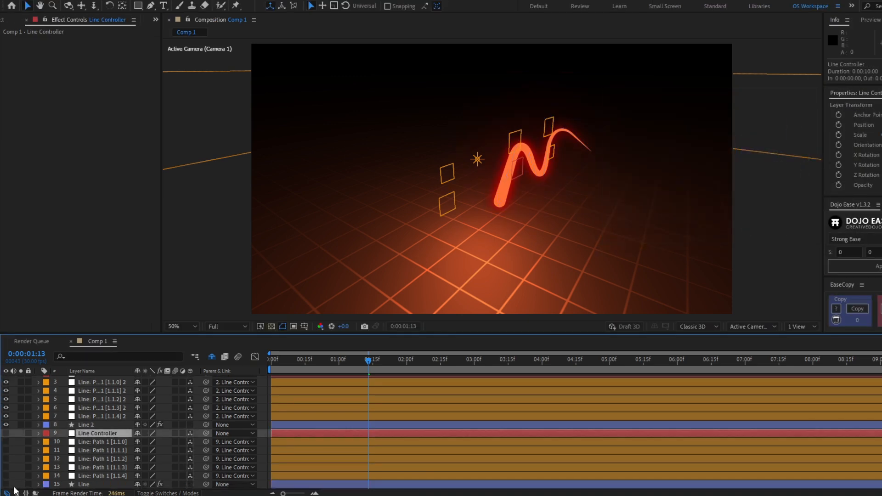
left_click(92, 485, "shift")
left_click(6, 485)
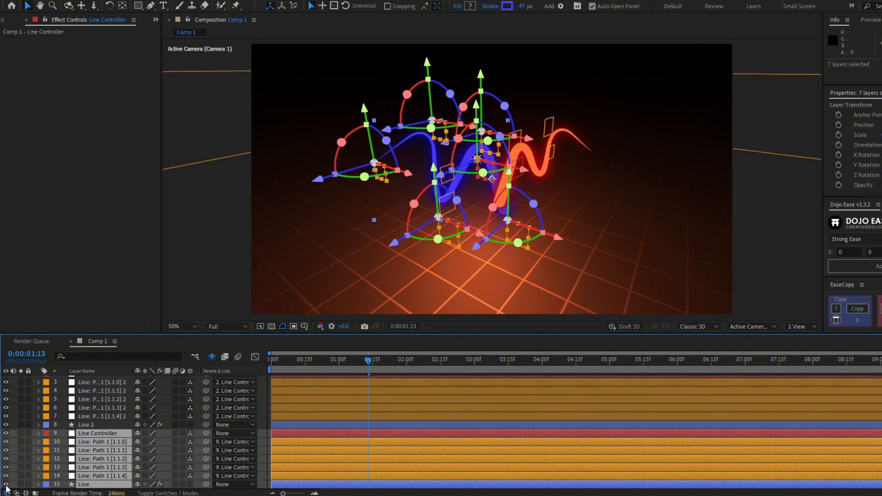
left_click_drag(92, 434, 90, 383)
Reposition Line 2's path nulls to widen the orange curve and start it at the blue line's thick end.
left_click(102, 456)
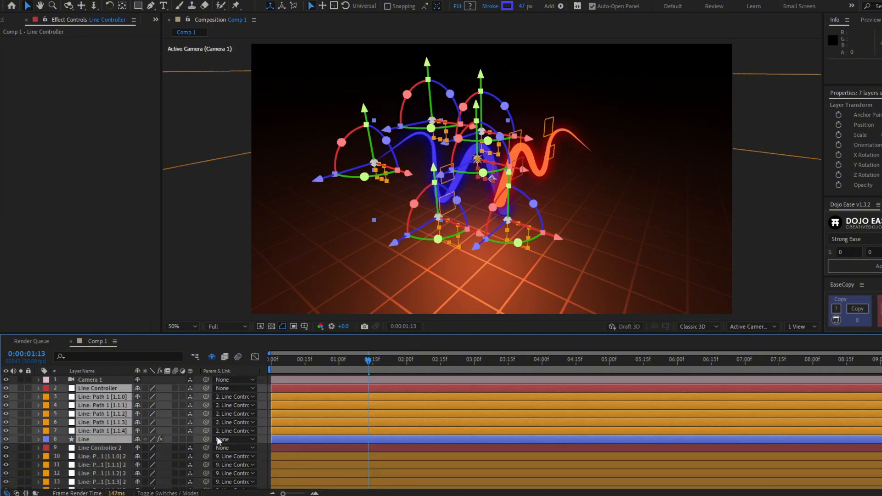
scroll(87, 459, "down", 1)
left_click(94, 467)
Set the blending mode of both Line and Line 2 to Add.
key("F4")
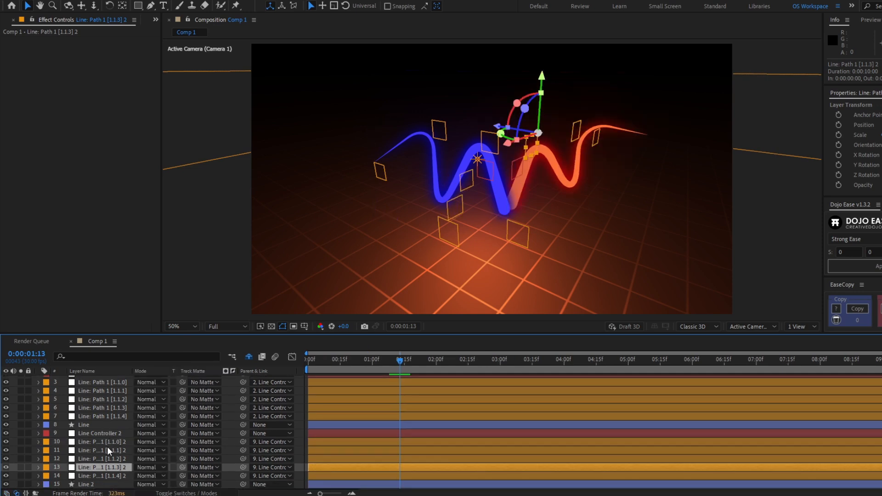
left_click(101, 483)
left_click(109, 425, "ctrl")
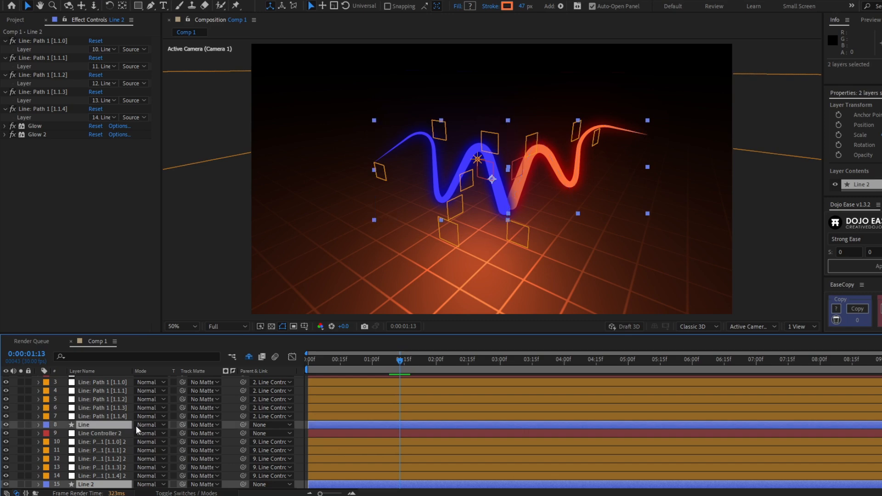
left_click(162, 423)
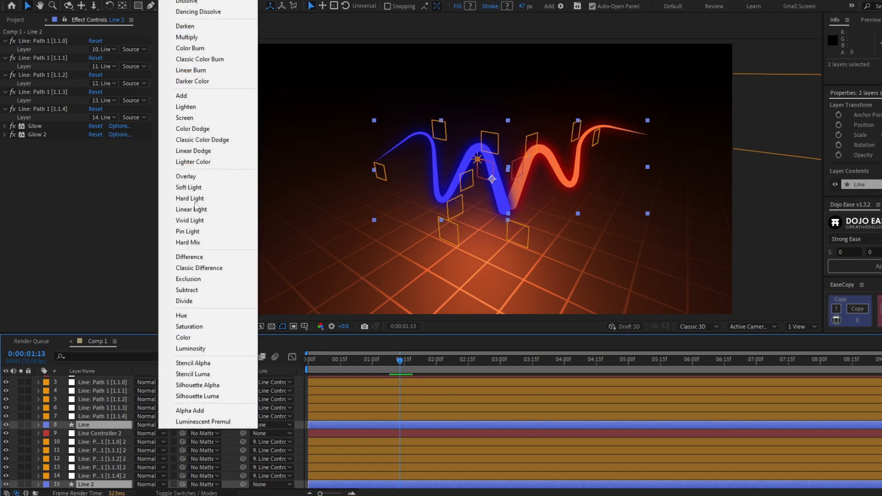
left_click(207, 100)
Give Line Controller 2, its five path nulls and Line 2 the Orange label color.
left_click(98, 413)
scroll(98, 412, "up", 1)
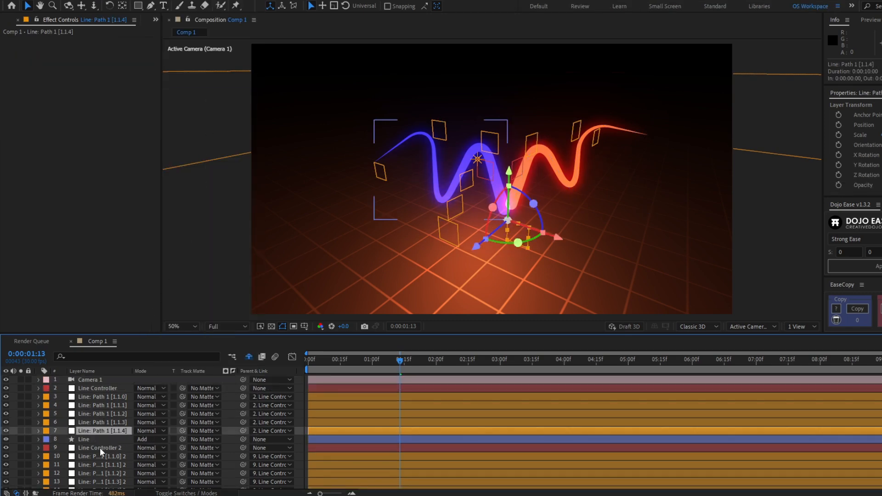
left_click(100, 447)
left_click(101, 434)
scroll(101, 434, "down", 1)
left_click(99, 484)
left_click(53, 434, "shift")
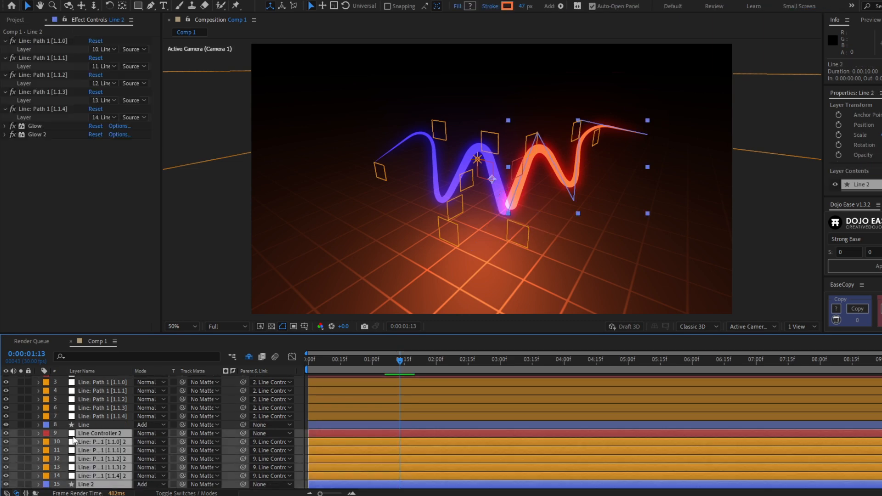
left_click(46, 433)
left_click(69, 368)
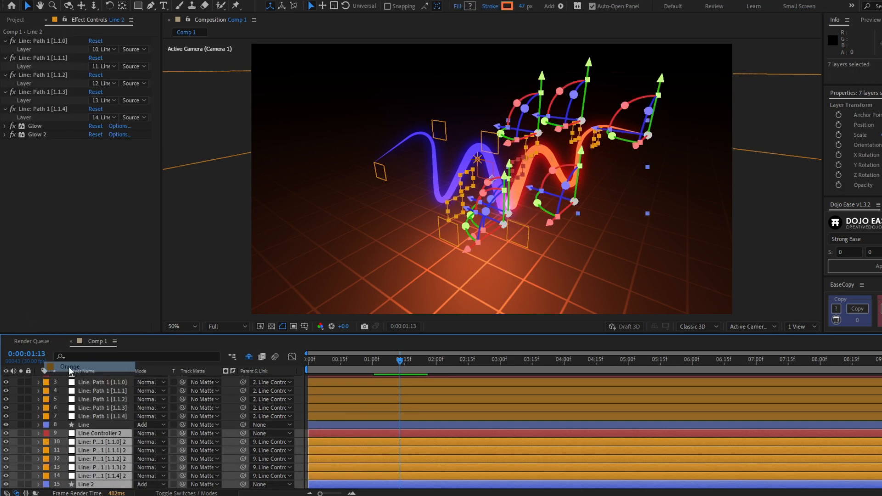
Give the original Line Controller, its five path nulls and Line the Blue label color.
left_click(84, 426)
scroll(84, 426, "up", 1)
left_click(97, 389, "shift")
left_click(46, 396)
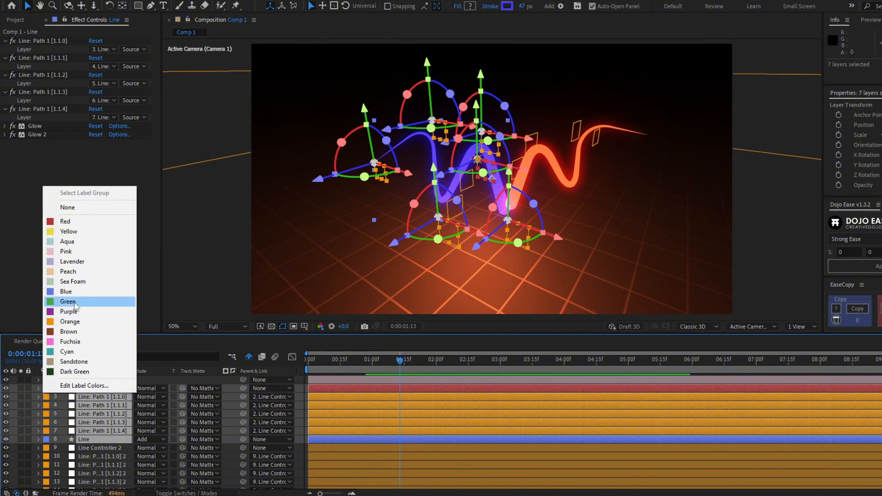
left_click(66, 292)
Duplicate Line Controller 2, its five path nulls and Line 2, and move the duplicates directly below Camera 1.
left_click(89, 445)
scroll(101, 481, "down", 1)
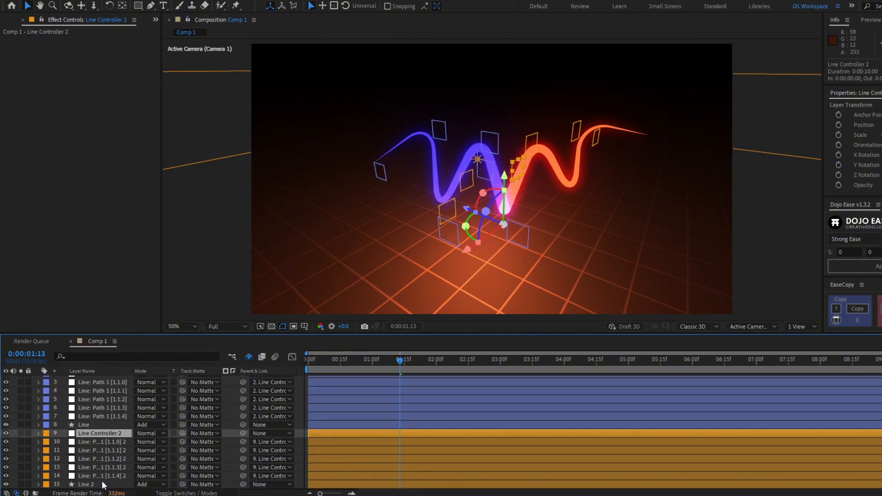
left_click(100, 484, "shift")
key("ctrl+d")
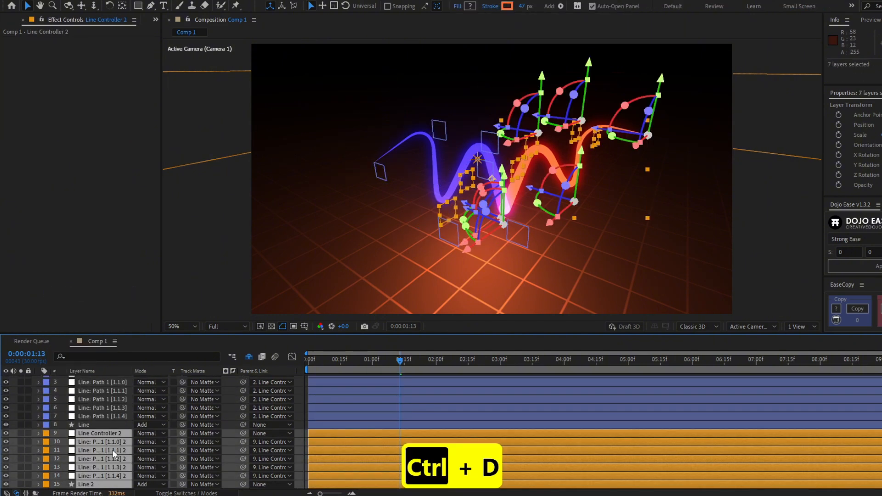
left_click_drag(106, 427, 113, 384)
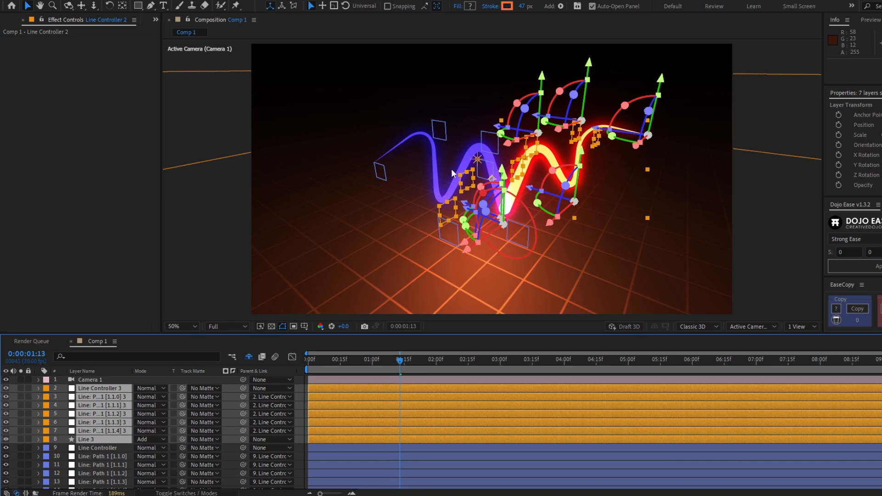
Point Line 3's path effects to the duplicated nulls whose names end in 3.
left_click(87, 439)
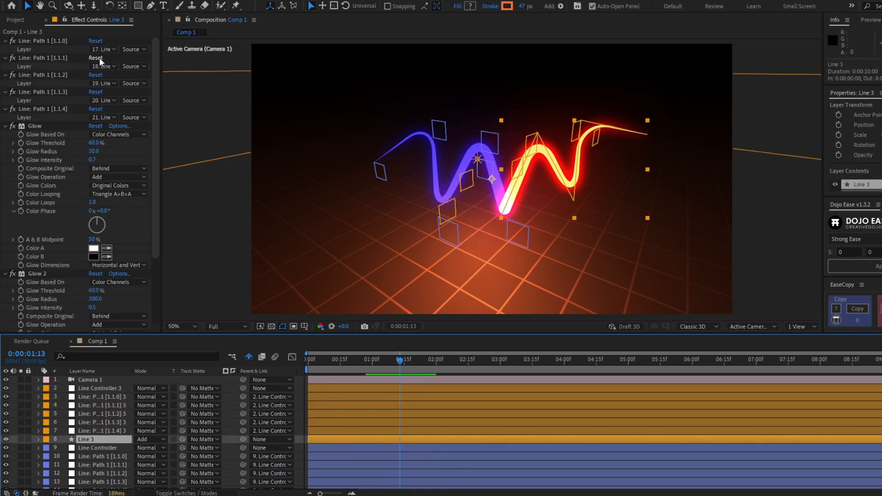
left_click(104, 100)
left_click(134, 109)
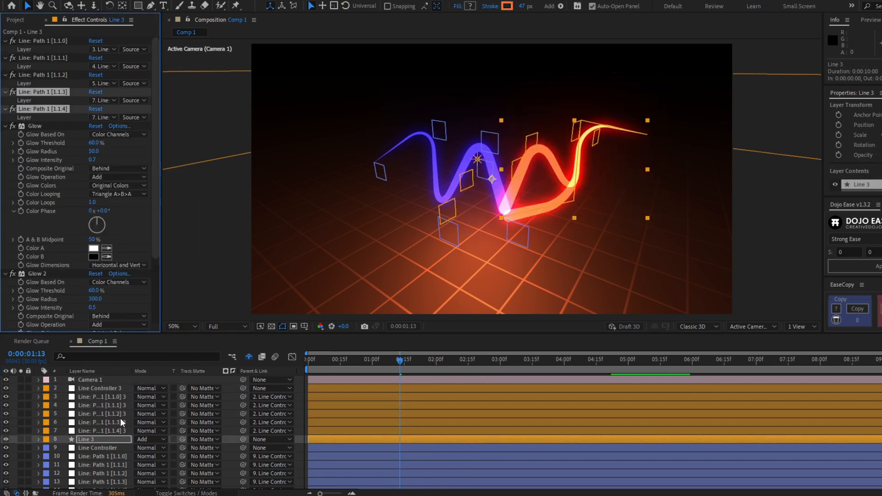
Reposition Line Controller 3 and move its end nulls [1.1.4] 3 and [1.1.0] 3 to shape Line 3 as a separate curve above the others.
left_click(110, 388)
key("p")
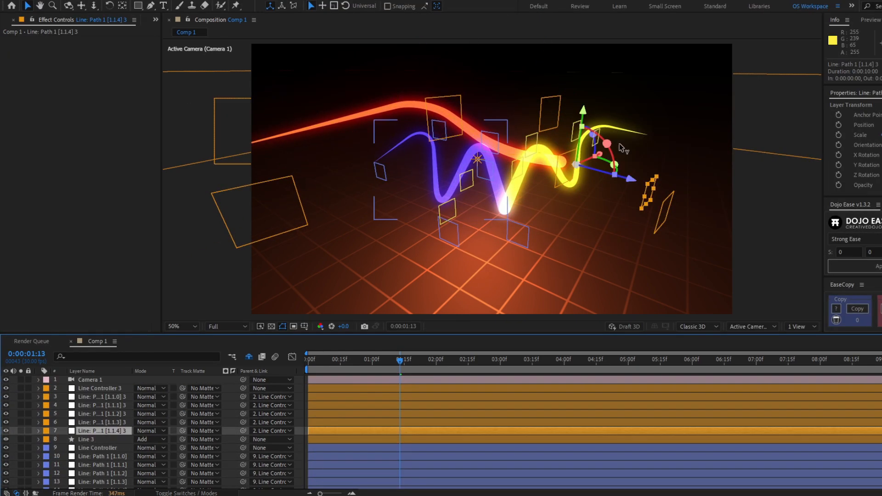
left_click_drag(619, 143, 509, 112)
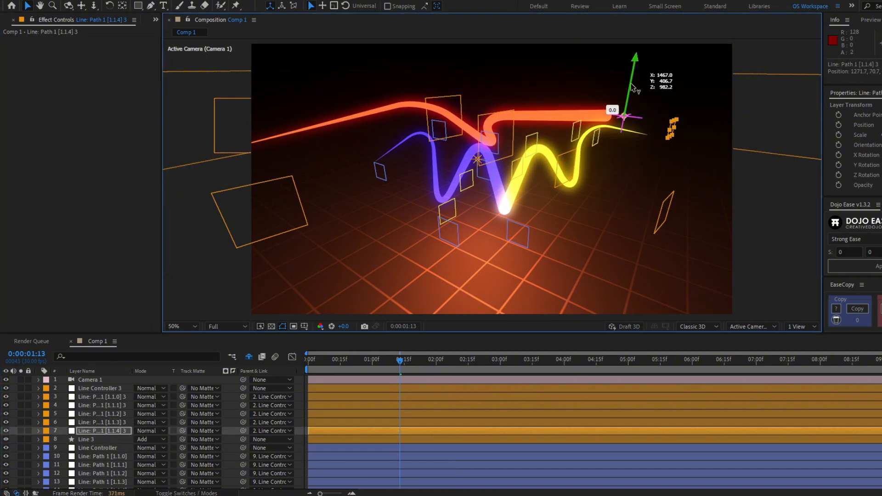
left_click_drag(322, 132, 386, 120)
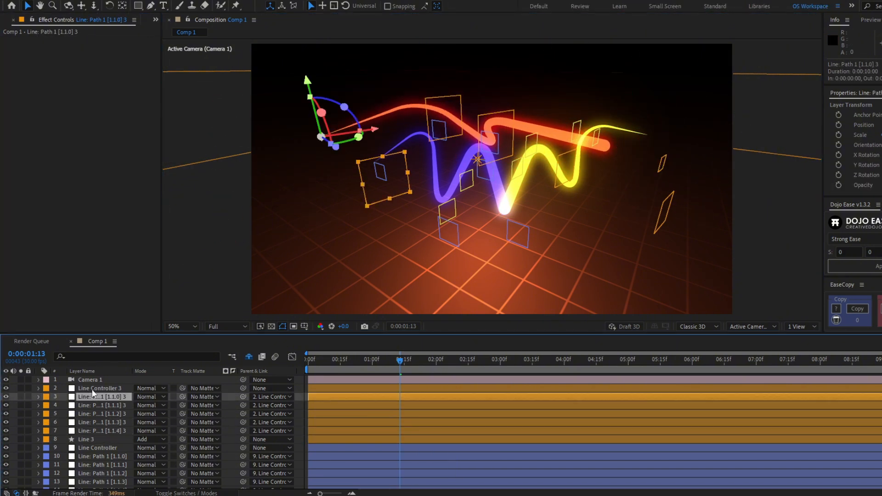
Add a null above Line Controller 3, make it a 3D layer and set its position to 960, 820, 0.
left_click(96, 388)
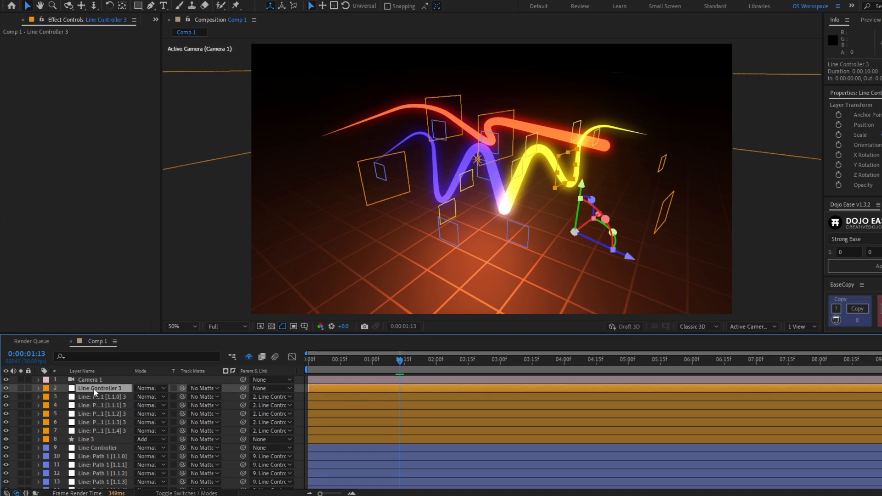
key("ctrl+alt+shift+y")
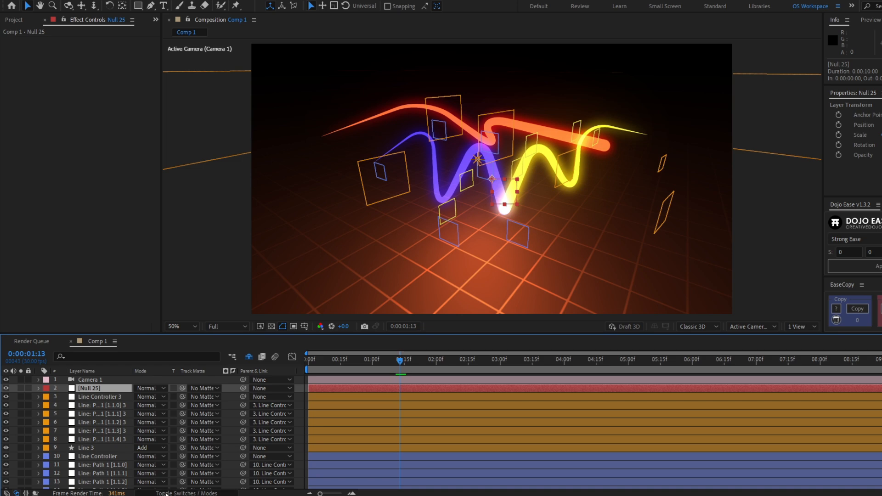
left_click(186, 493)
left_click(190, 389)
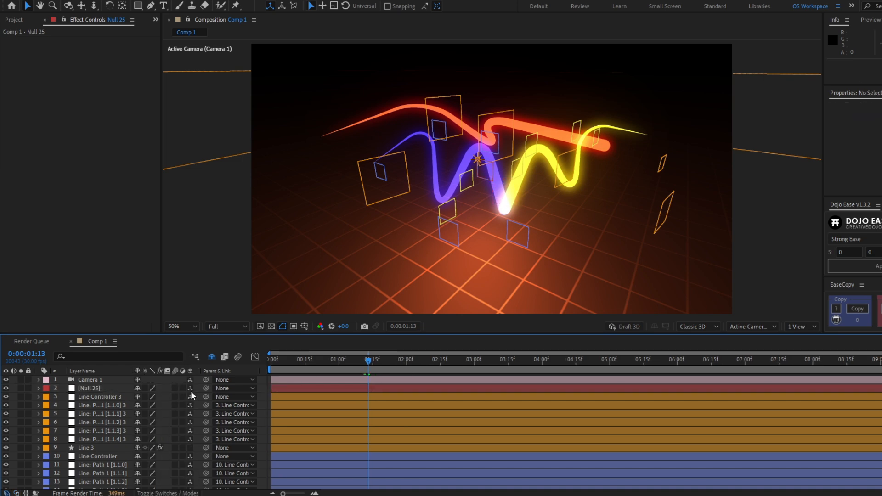
left_click(115, 390)
key("p")
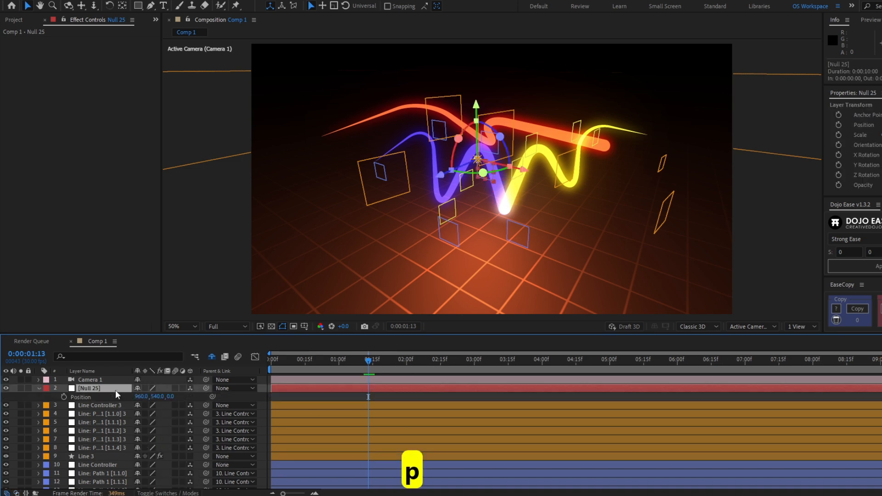
left_click_drag(162, 395, 297, 402)
Parent Camera 1 to the new null.
key("c")
left_click_drag(486, 256, 494, 252)
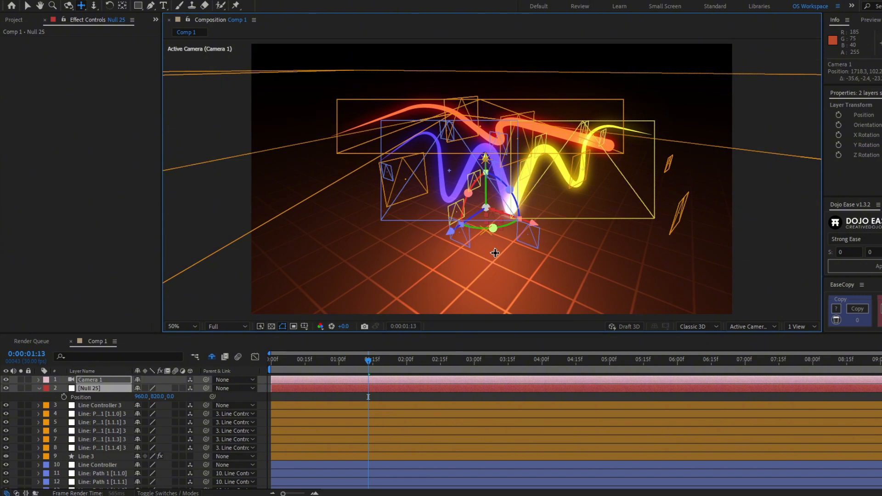
left_click(104, 380)
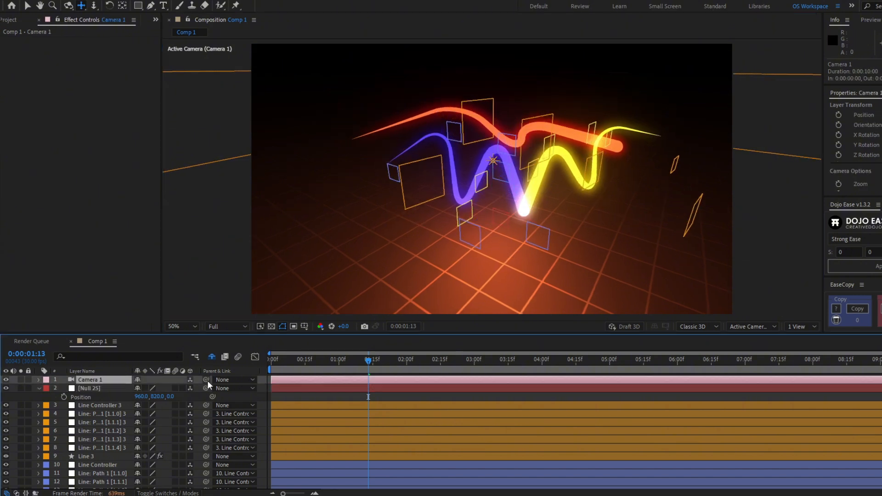
left_click_drag(204, 379, 96, 387)
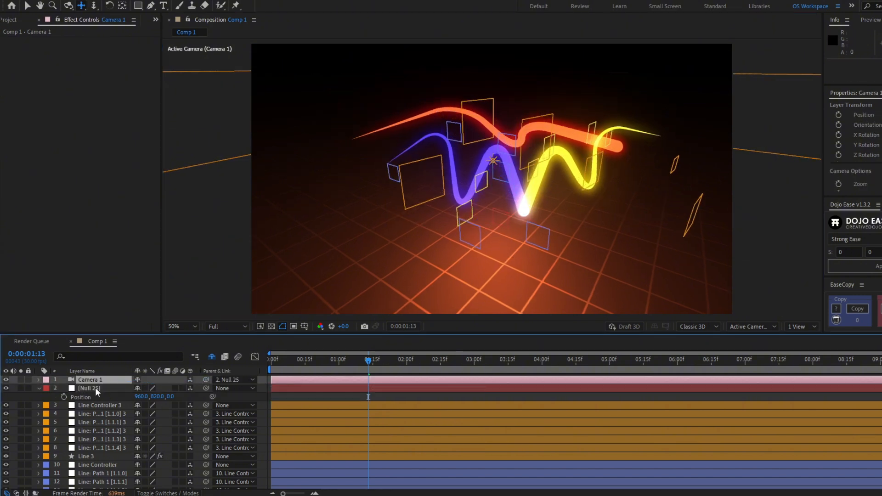
Rename the new null as Camera Controller.
left_click(95, 387)
key("Return")
type("Camera ")
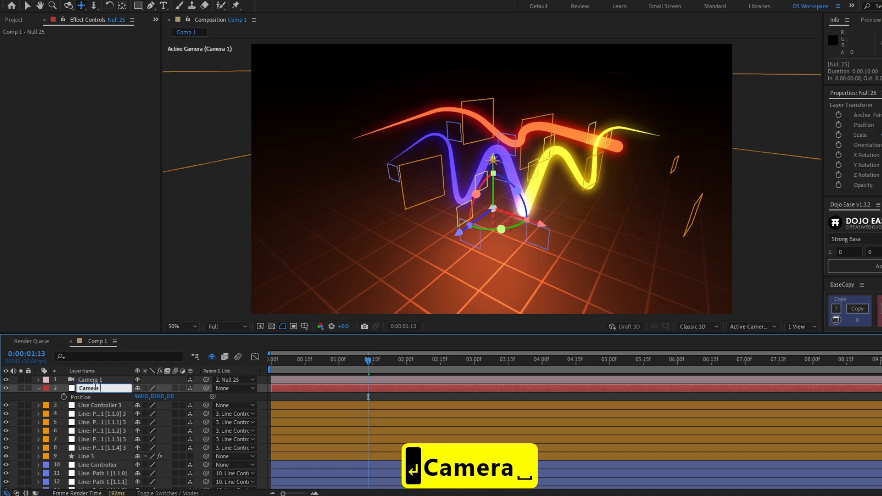
type("Controller")
key("Return")
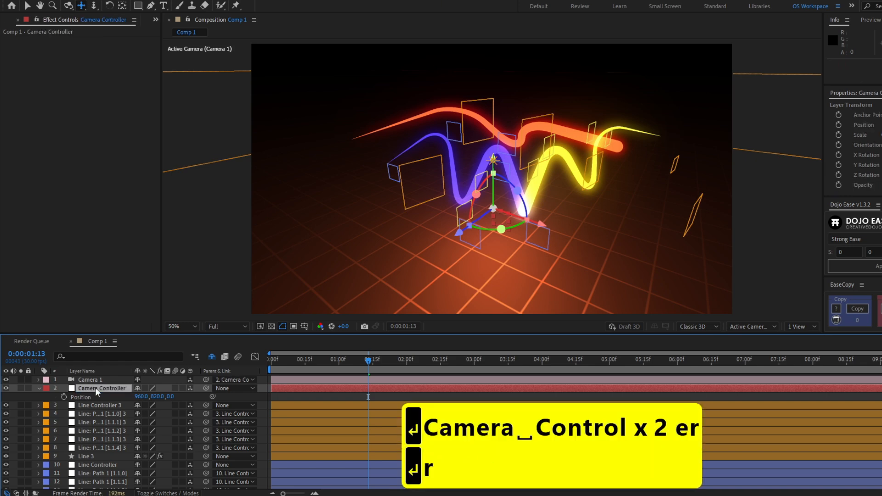
Keyframe the Camera Controller's Y Rotation from 0 at the start to one full revolution at 4:00, and preview that range.
key("r")
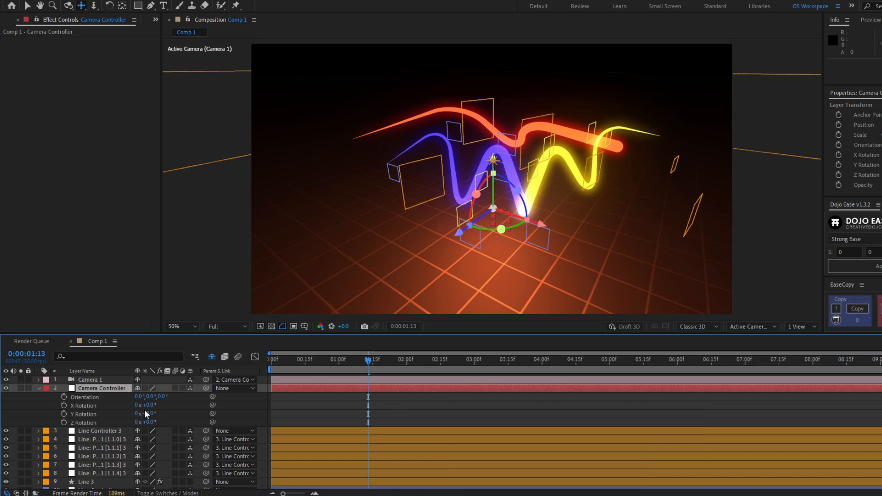
left_click(64, 415)
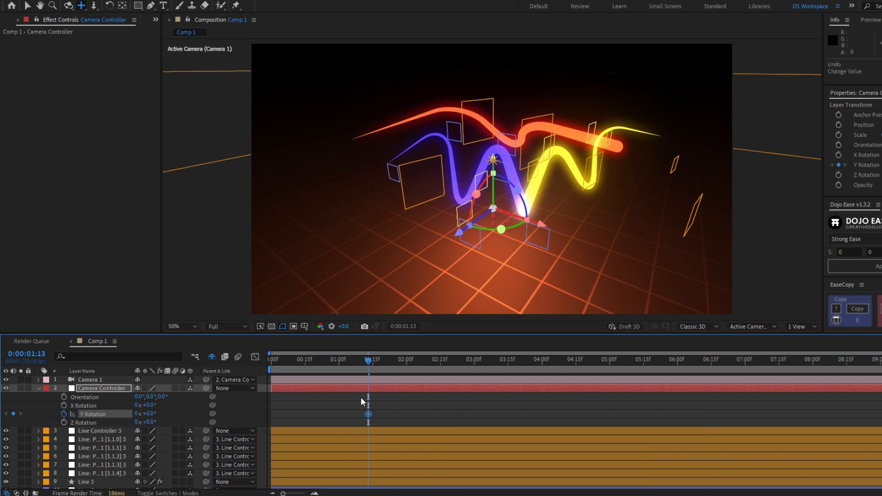
left_click_drag(369, 413, 272, 414)
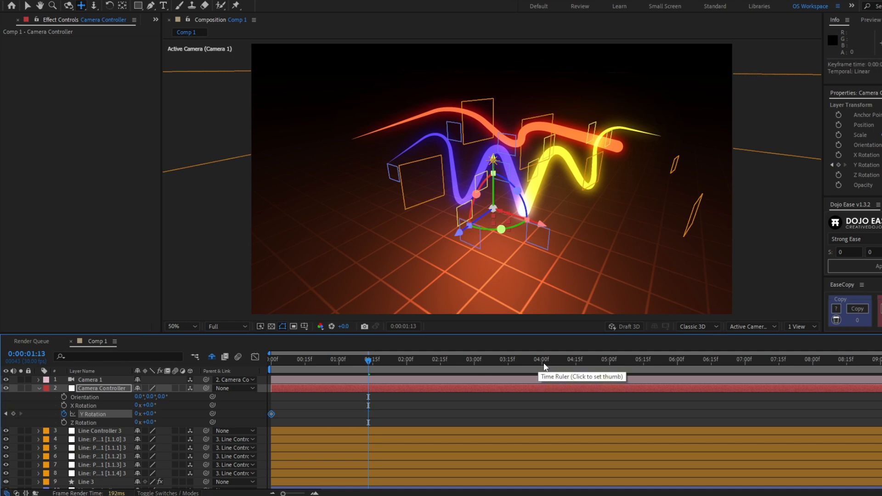
left_click(543, 366)
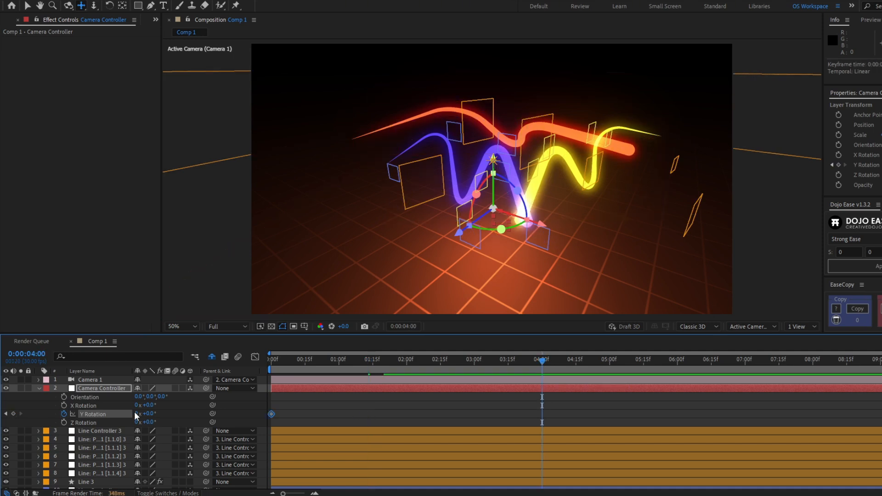
left_click(138, 413)
type("1")
left_click(490, 412)
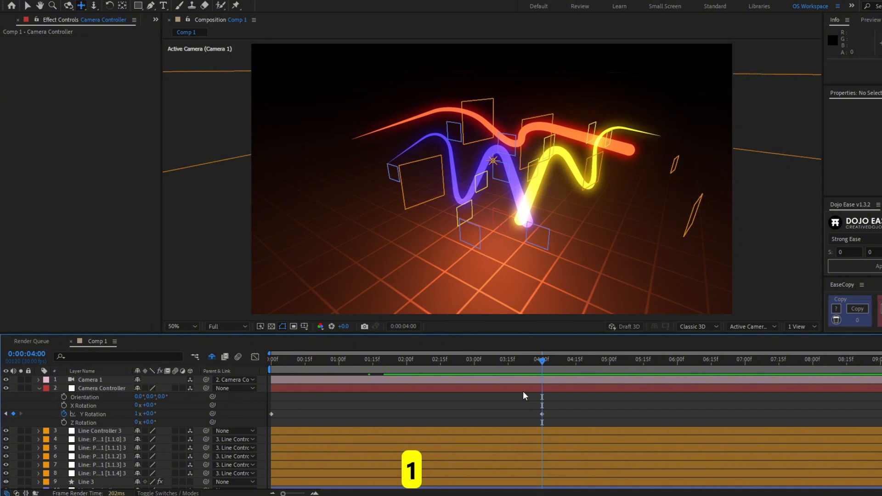
key("n")
key("space")
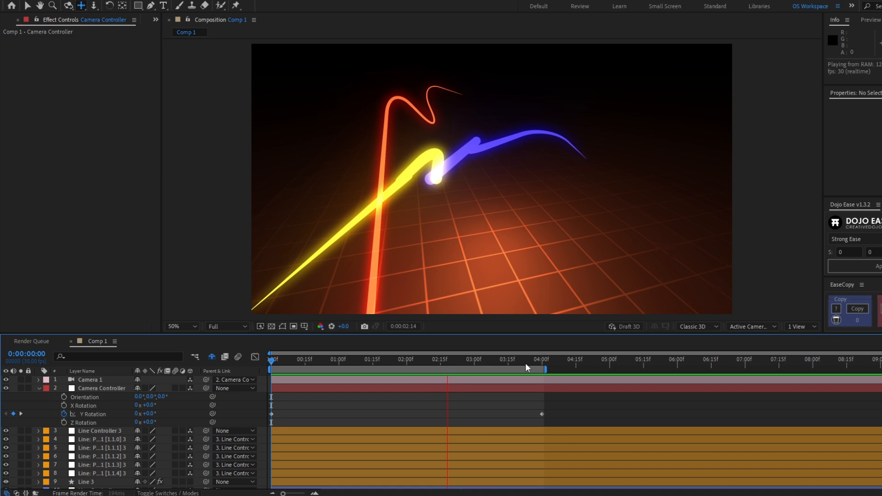
Easy-ease the last Y Rotation keyframe and lengthen its incoming influence in the speed graph for a gradual slowdown.
left_click(541, 414)
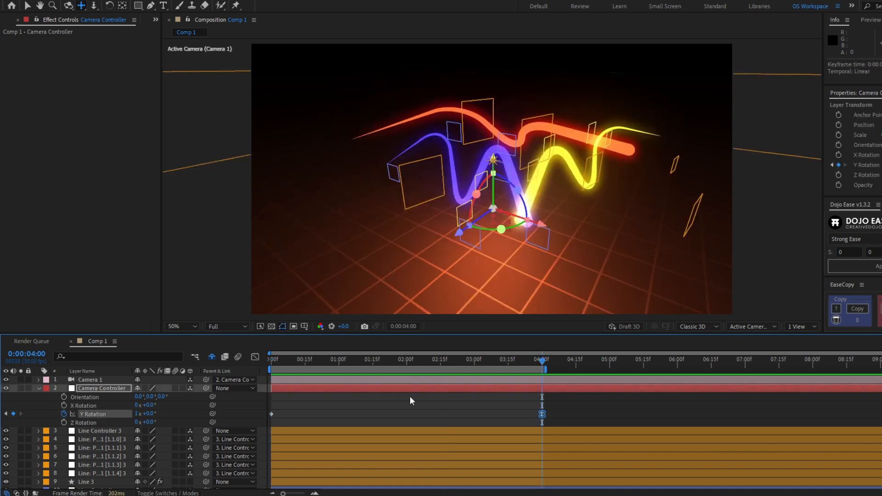
key("shift+F3")
key("F9")
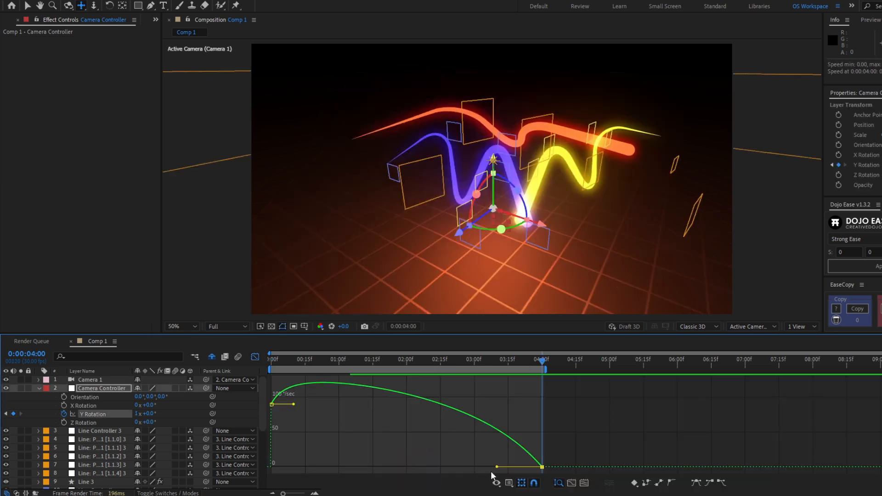
left_click_drag(496, 470, 427, 471)
left_click_drag(591, 439, 406, 466)
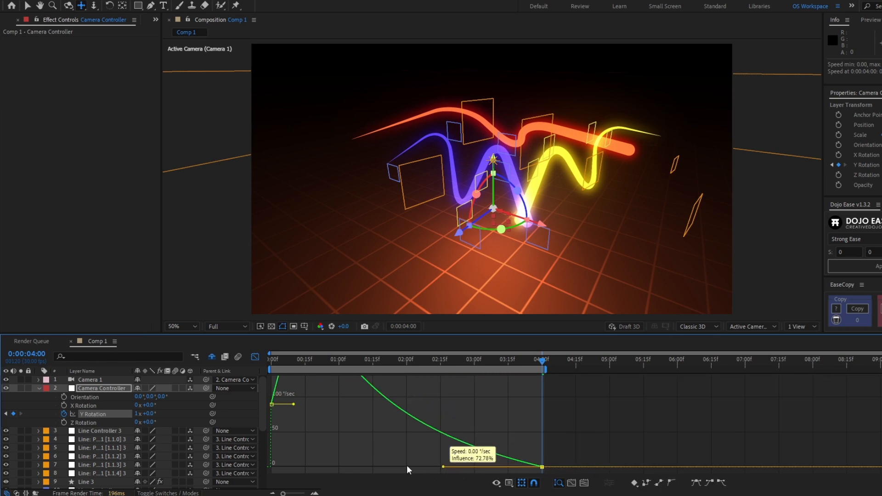
left_click(255, 356)
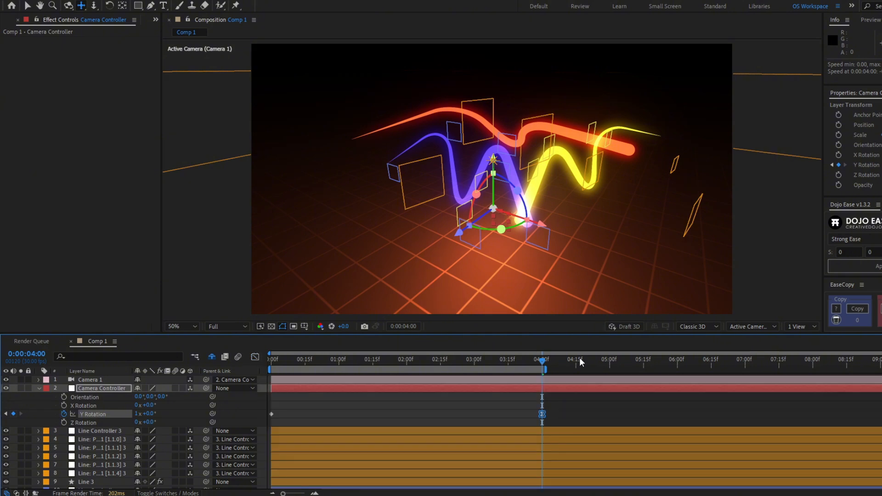
Extend the work area to 6:00 and move the Camera Controller's last Y Rotation keyframe to 6:00.
left_click(610, 361)
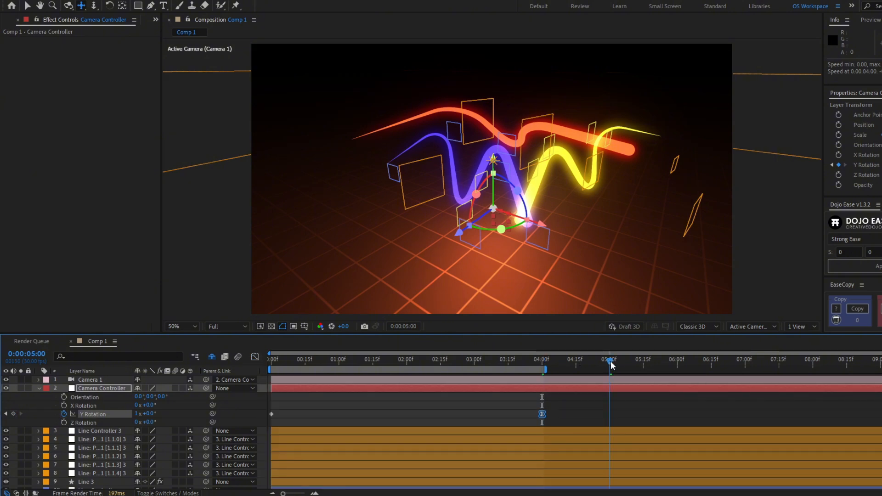
left_click(677, 361)
key("n")
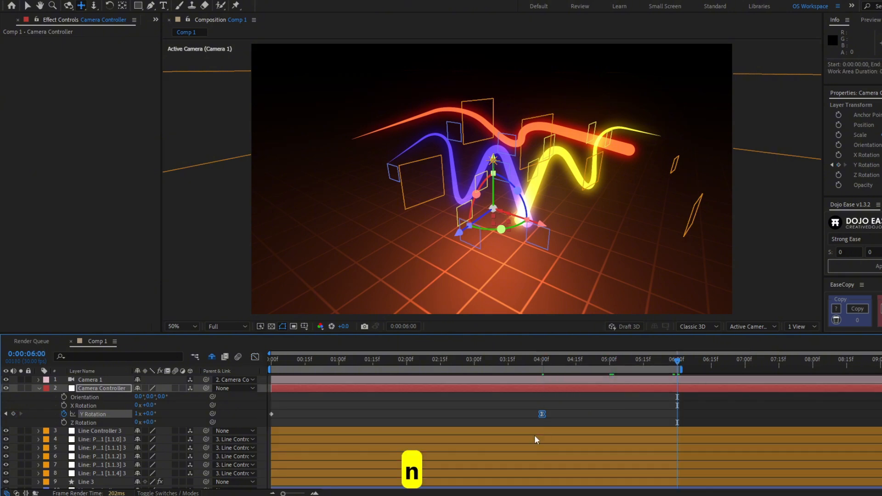
left_click_drag(542, 413, 677, 414)
key("Home")
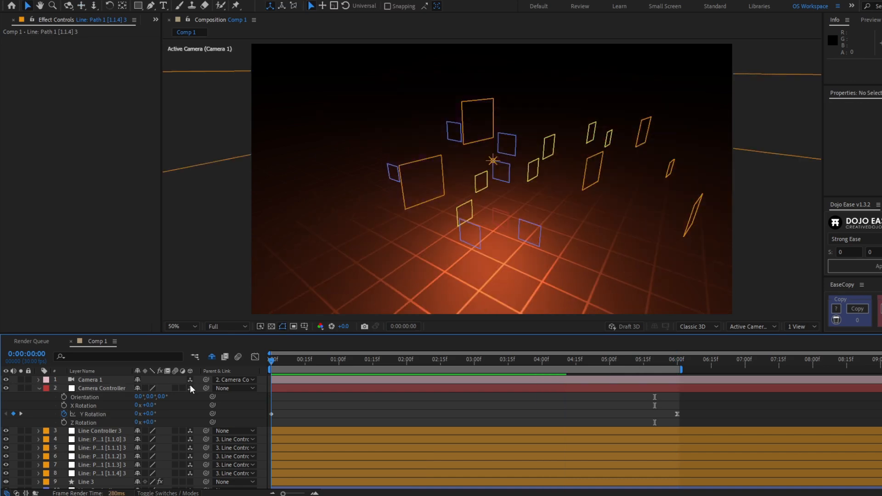
Keyframe Camera 1's Position at the start and at 6:00, bringing the camera closer to the lines at the end.
left_click(89, 380)
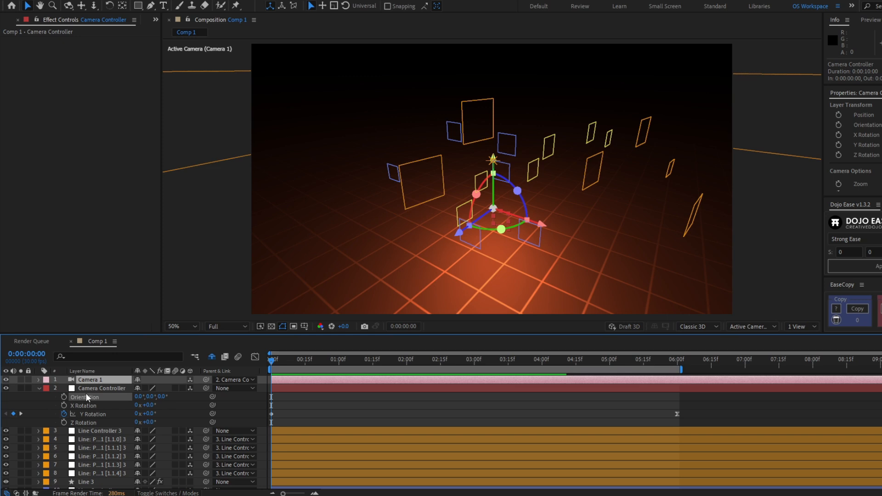
key("p")
left_click(64, 388)
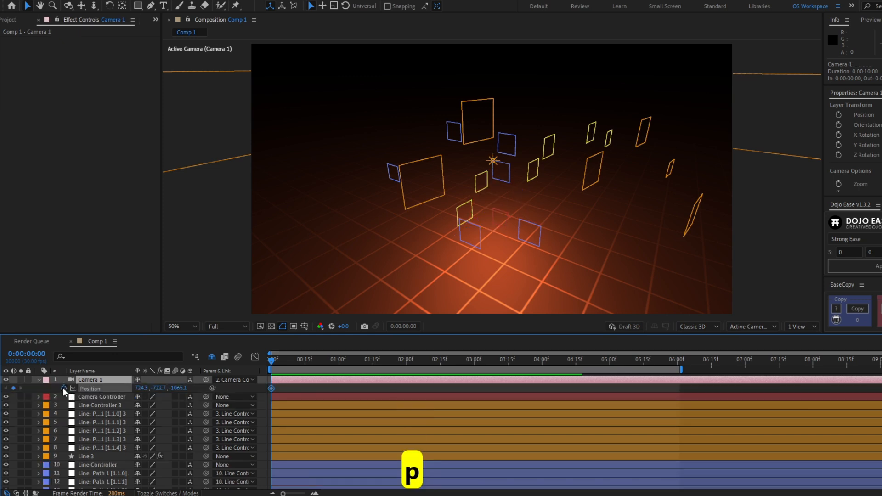
left_click(675, 362)
mouse_move(143, 388)
left_mouse_down()
mouse_move(170, 391)
mouse_move(158, 388)
left_mouse_up()
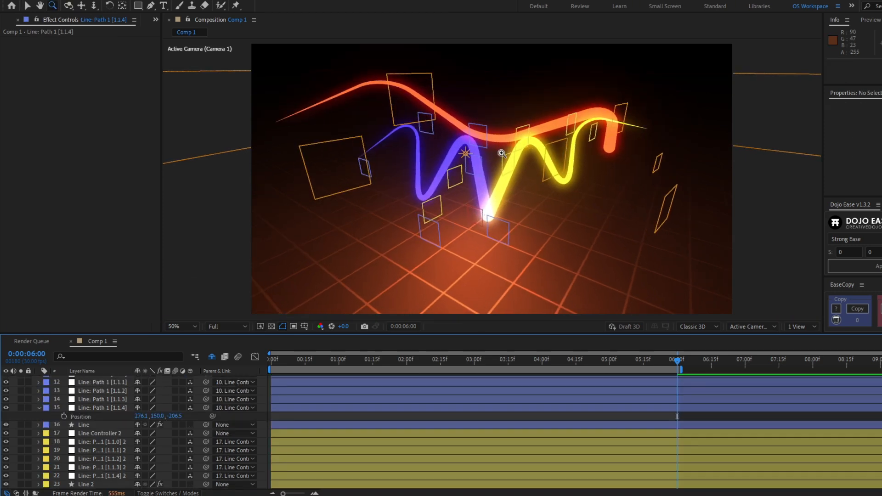
Hide the five path nulls of Line 2 and the five path nulls of Line.
key("v")
key("v")
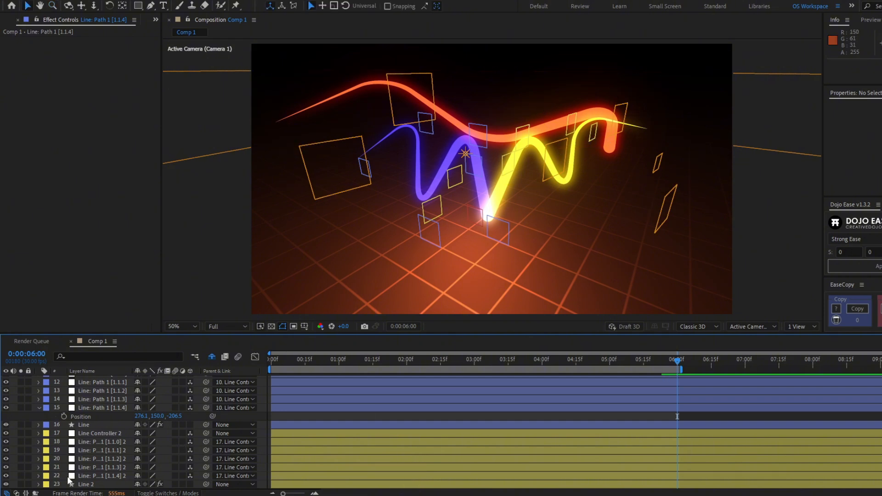
left_click(90, 476)
left_click(91, 442, "shift")
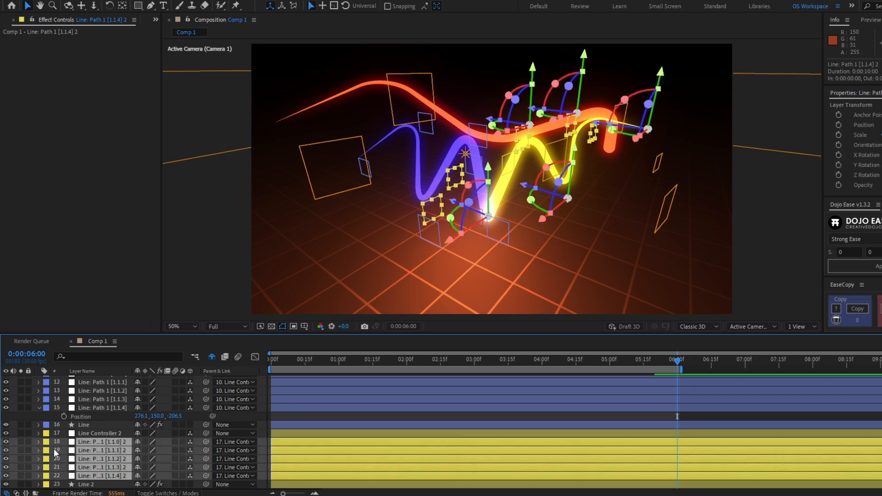
left_click(104, 408)
scroll(104, 408, "up", 3)
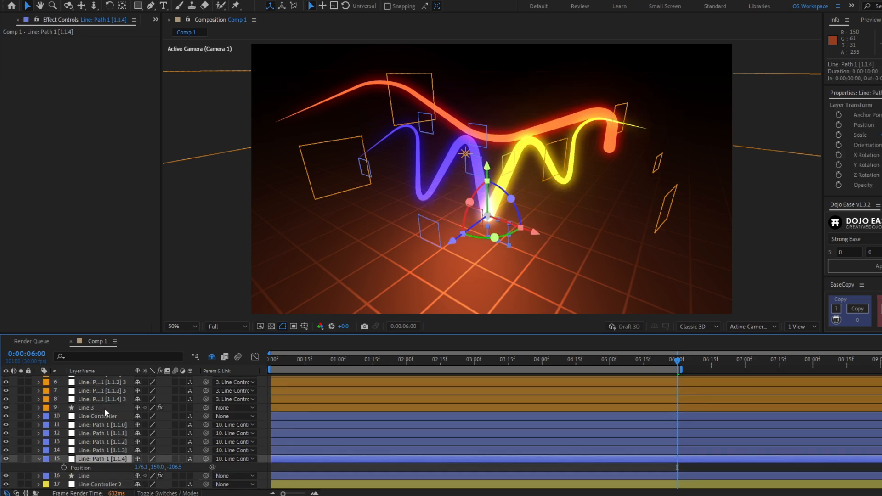
left_click(95, 446, "shift")
left_click(6, 450)
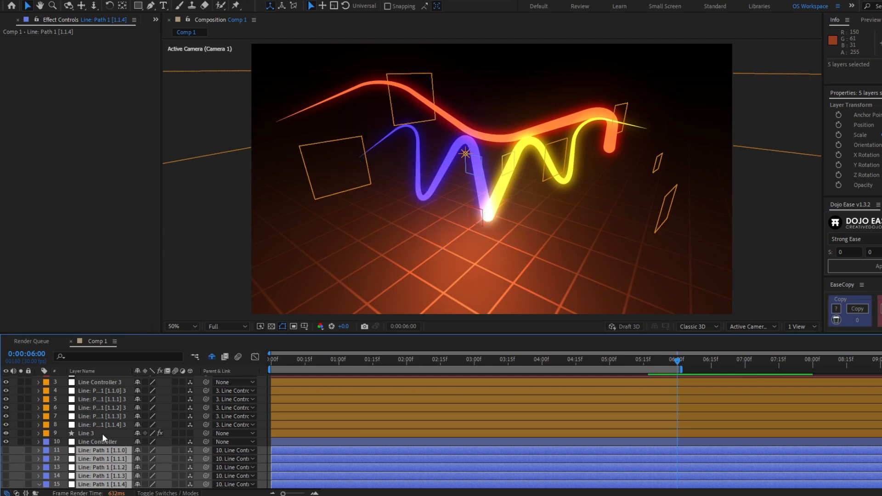
Hide the five path nulls belonging to Line 3, [1.1.0] 3 through [1.1.4] 3.
left_click(101, 424)
left_click(102, 390, "shift")
left_click(6, 397)
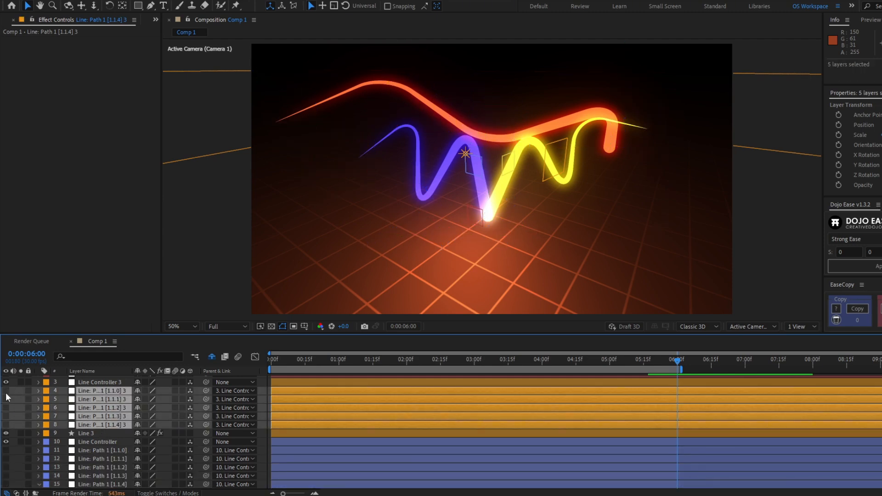
left_click(268, 484)
scroll(299, 476, "down", 3)
left_click(299, 476)
Go to 4:23 and expand the Trim Paths 1 properties of the Line shape layer.
left_click(669, 359)
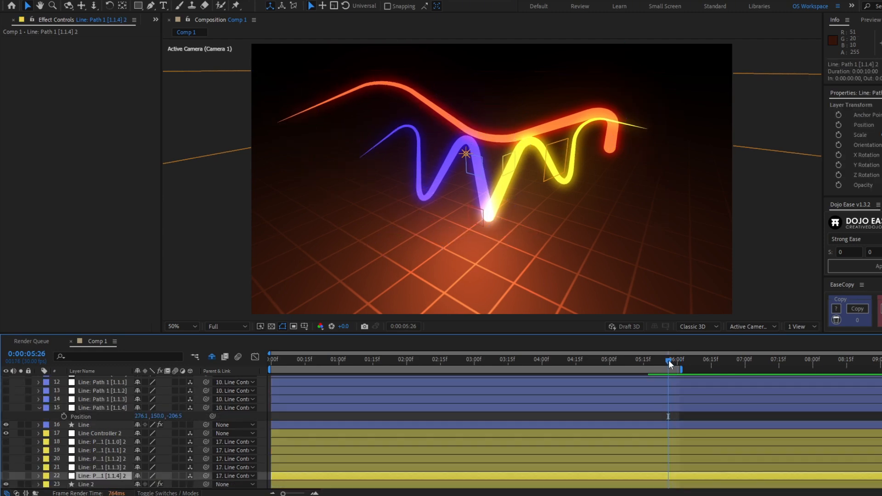
scroll(335, 471, "up", 5)
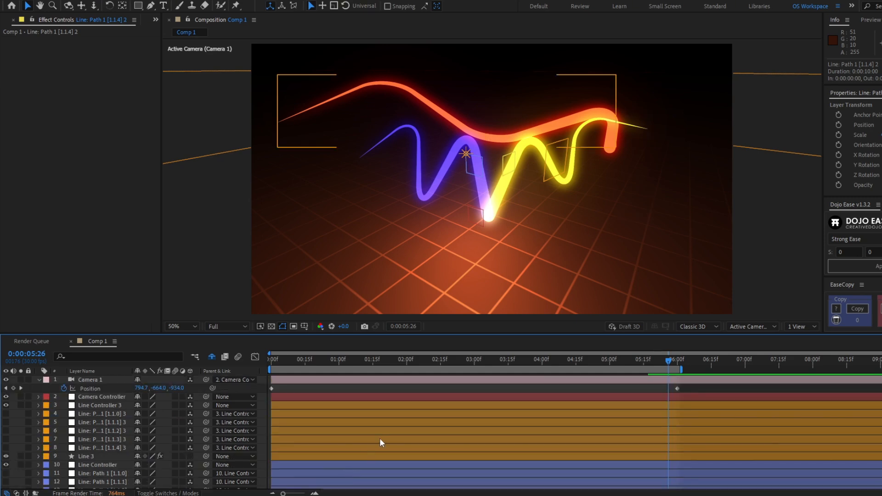
scroll(384, 435, "down", 5)
left_click_drag(646, 360, 593, 360)
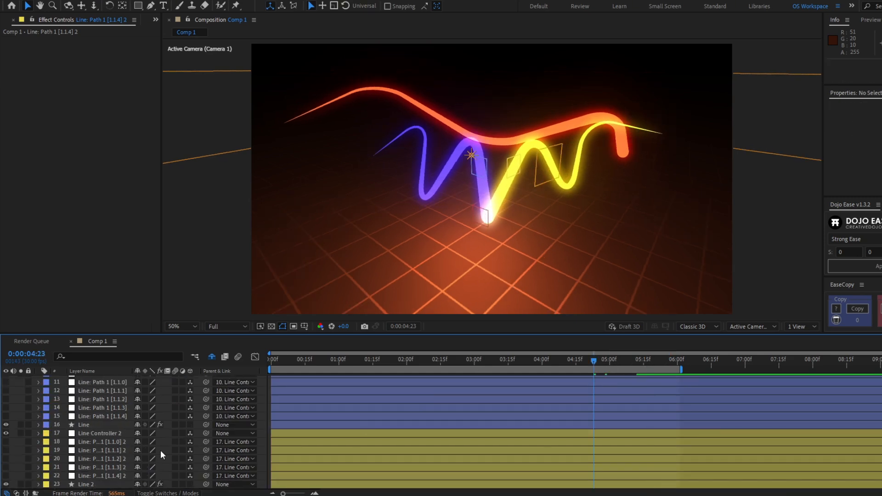
left_click(79, 425)
left_click(39, 425)
scroll(57, 424, "down", 1)
left_click(55, 416)
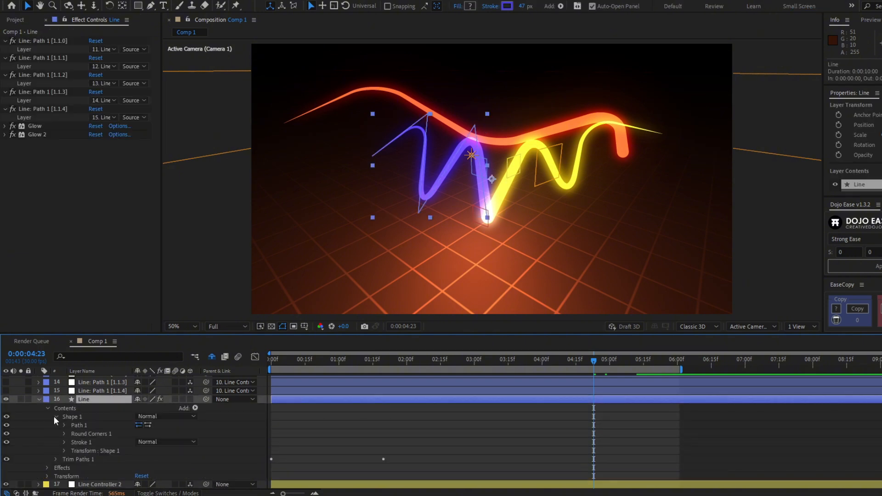
left_click(55, 417)
left_click(55, 424)
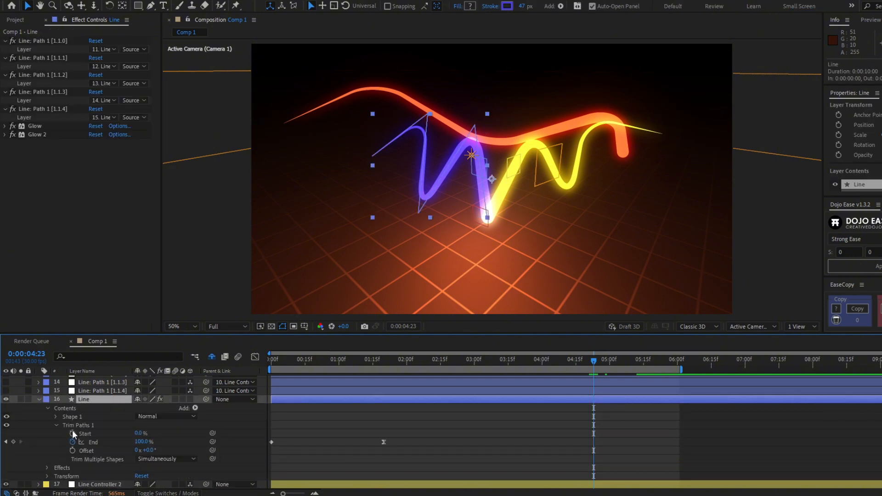
Keyframe Line's Trim Paths Start from 0% at 4:14 to 100% at 6:00, easy-ease the first keyframe and preview the animation.
left_click(73, 432)
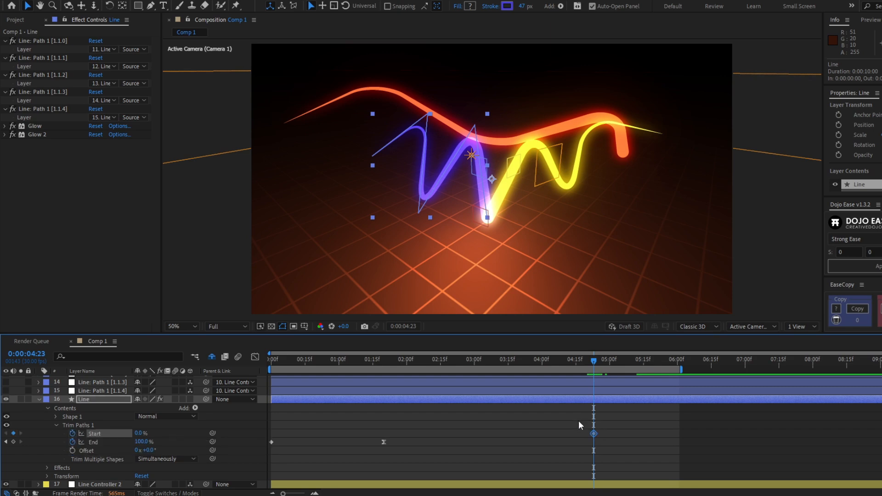
left_click_drag(594, 433, 573, 433)
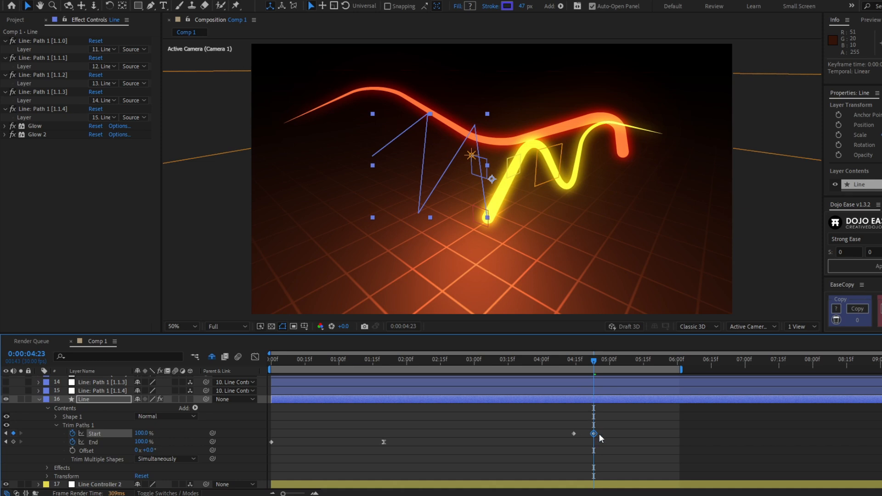
left_click_drag(593, 433, 677, 434)
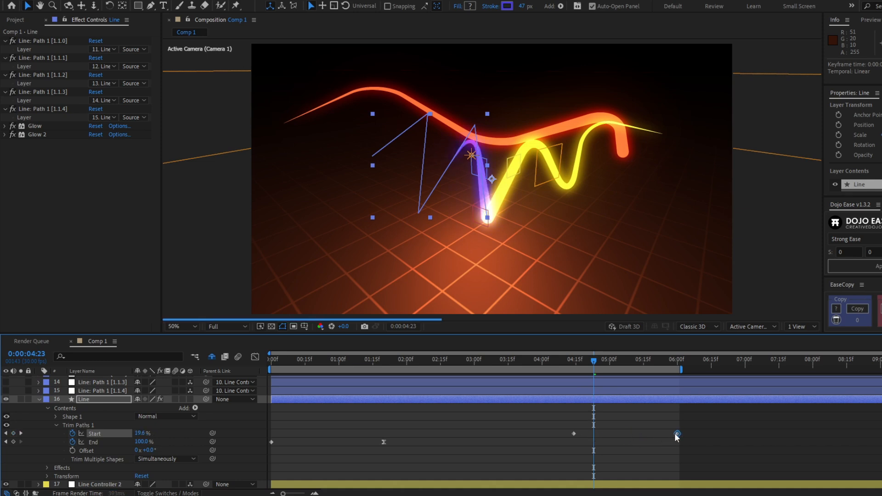
left_click(573, 433)
key("F9")
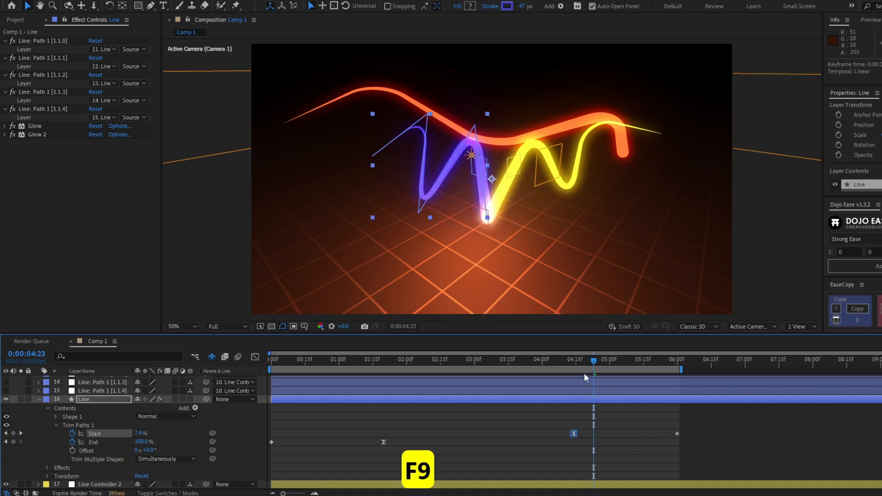
left_click_drag(567, 367, 630, 397)
left_click(569, 365)
key("space")
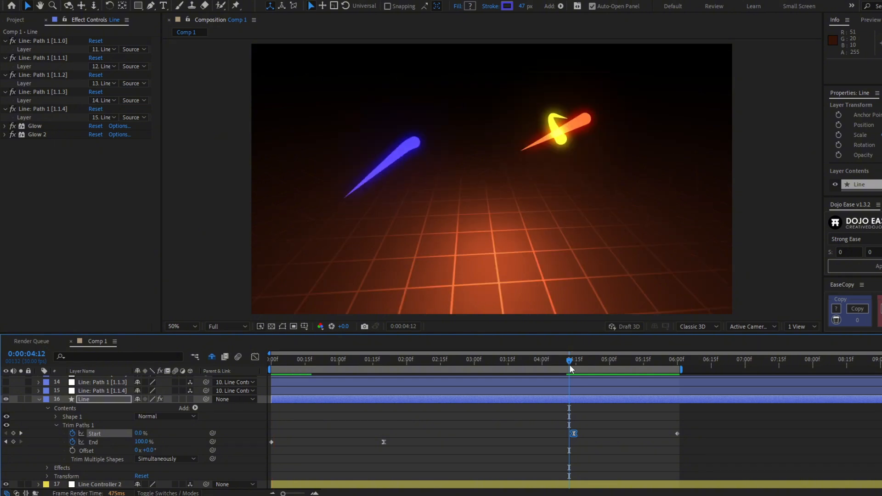
key("space")
Show only Line's keyframed properties, and search the timeline for "trim paths" with Line 2 selected.
key("u")
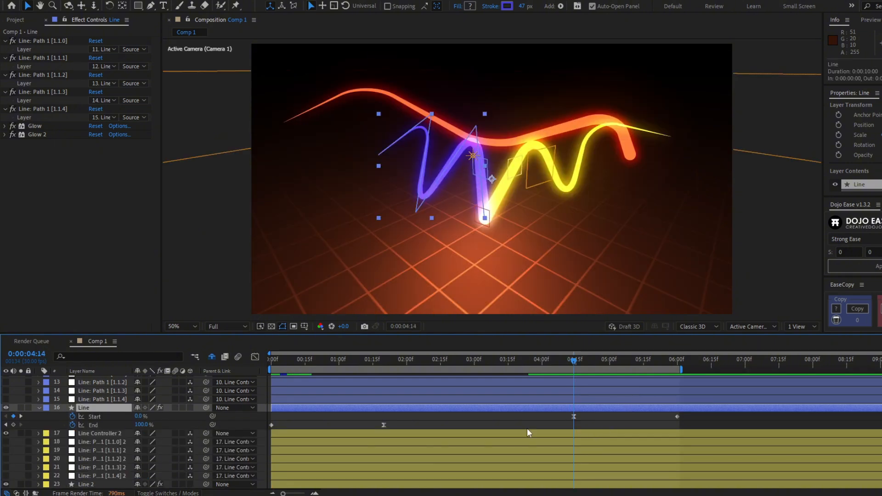
left_click(101, 484)
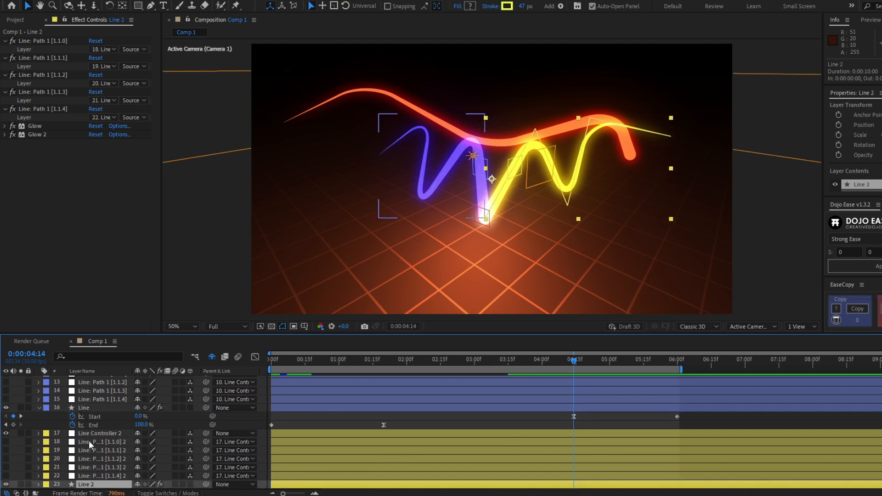
left_click(116, 353)
type("trim paths")
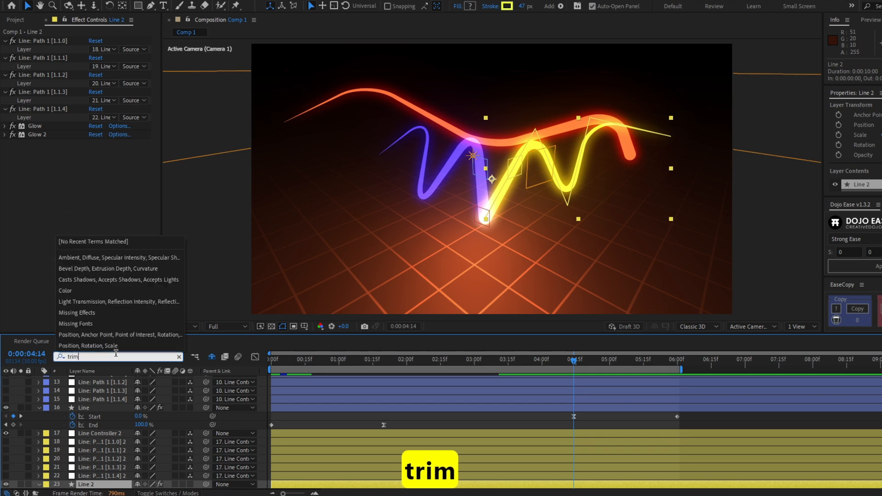
key("Return")
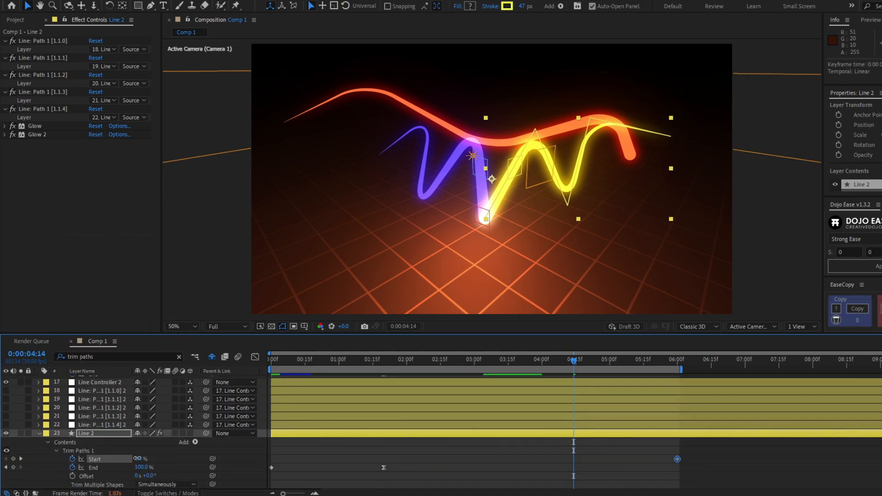
Keyframe Trim Paths Start on Line 2 and Line 3 from 0% at 4:14 to 100% at 6:00, easy-easing the first keyframe.
key("k")
scroll(607, 433, "up", 5)
left_click(608, 433)
key("u")
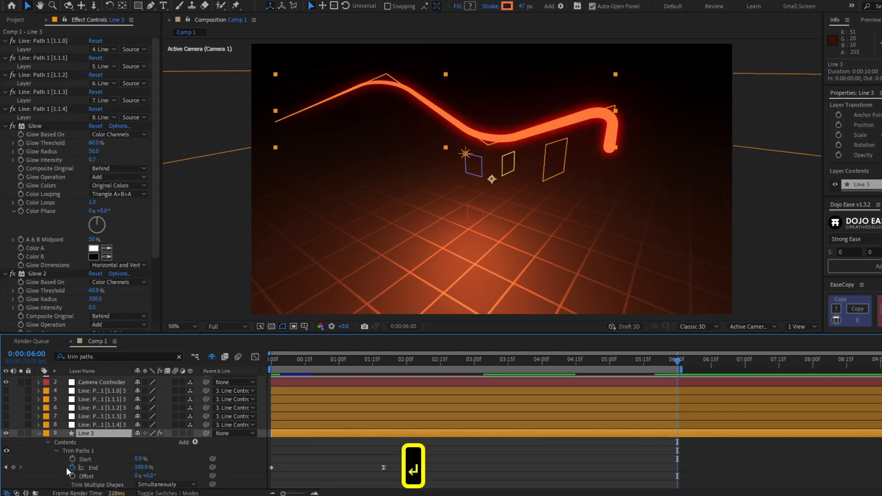
left_click(573, 458)
key("F9")
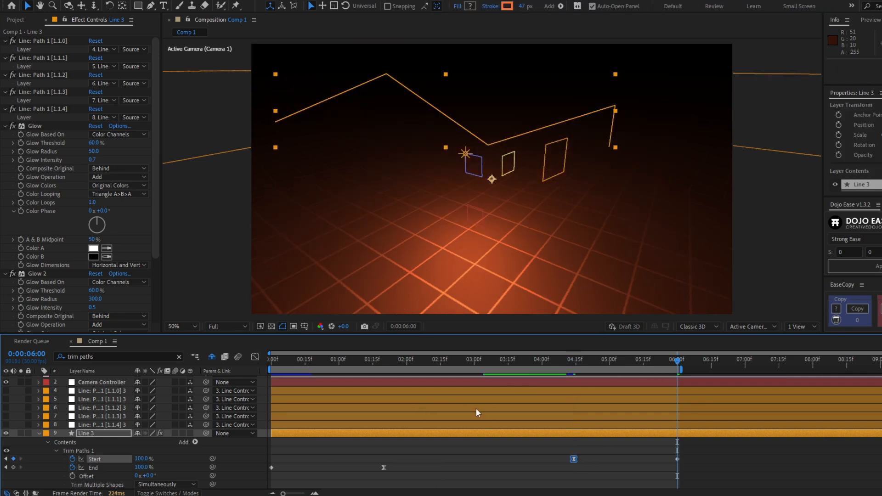
Mark Line 3's five path nulls, [1.1.0] 3 through [1.1.4] 3, as shy, keeping shy layers hidden in the timeline.
left_click(519, 424)
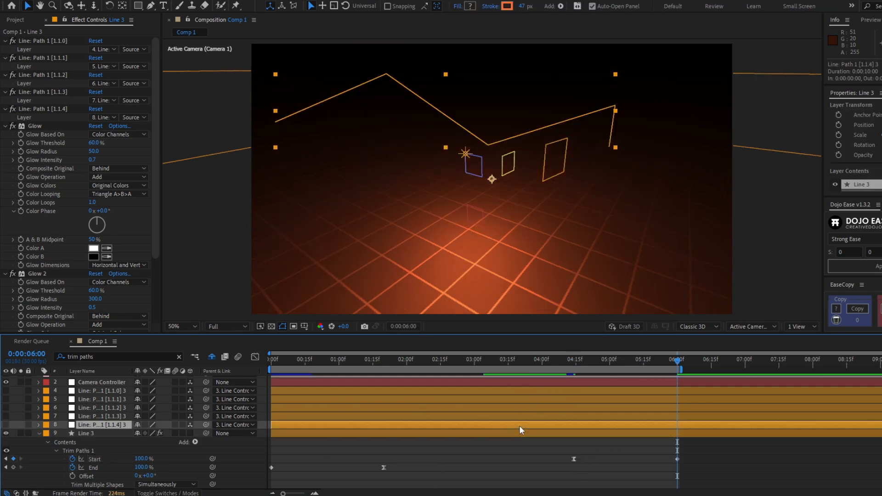
left_click(536, 393)
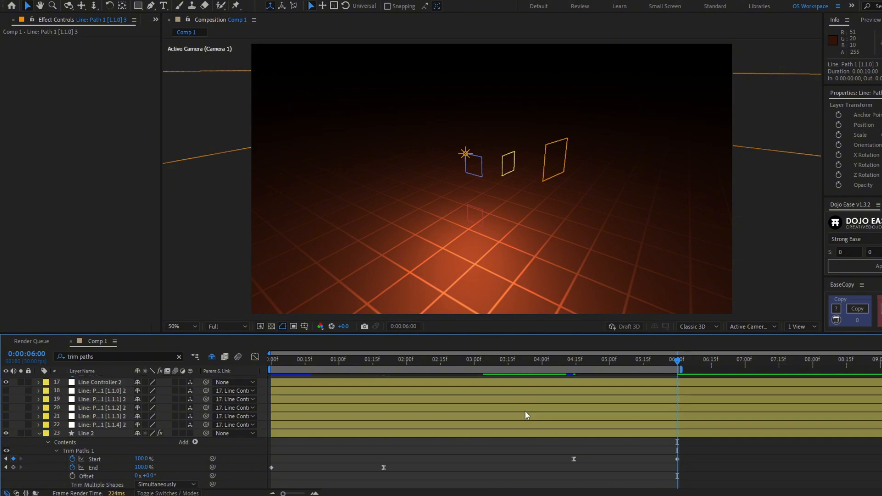
scroll(525, 410, "up", 1)
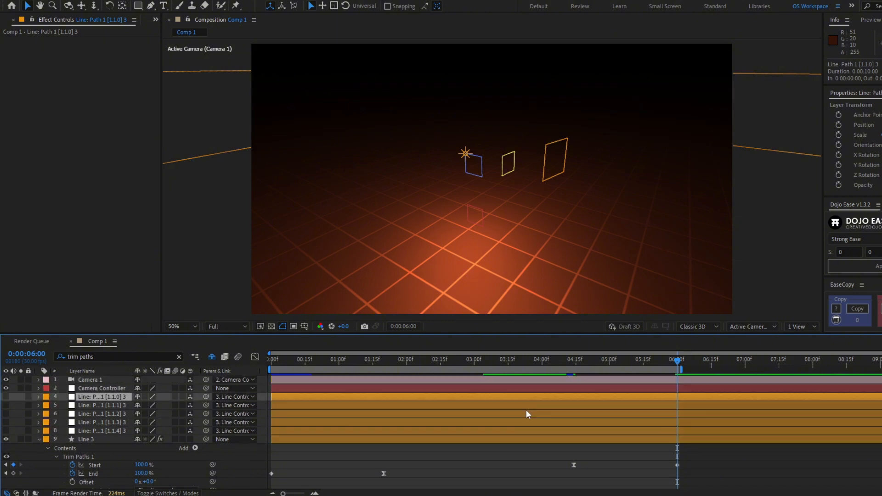
left_click(110, 429, "shift")
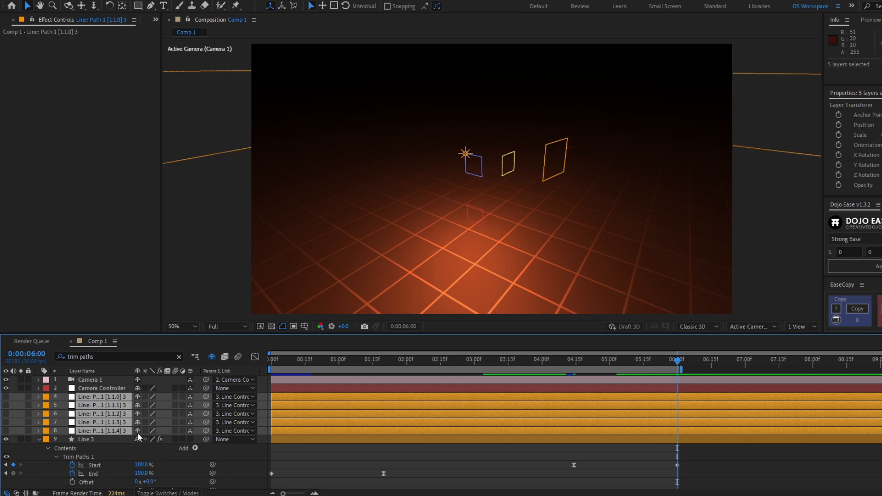
left_click(137, 431)
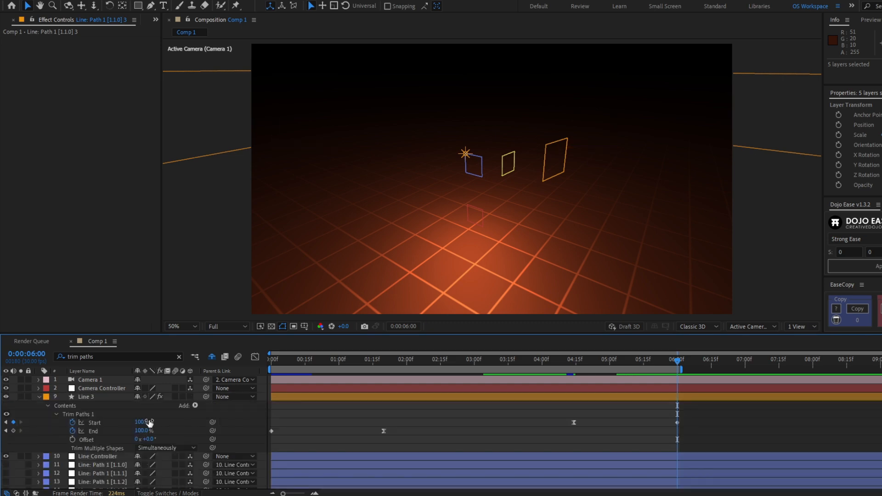
left_click(213, 357)
left_click(211, 357)
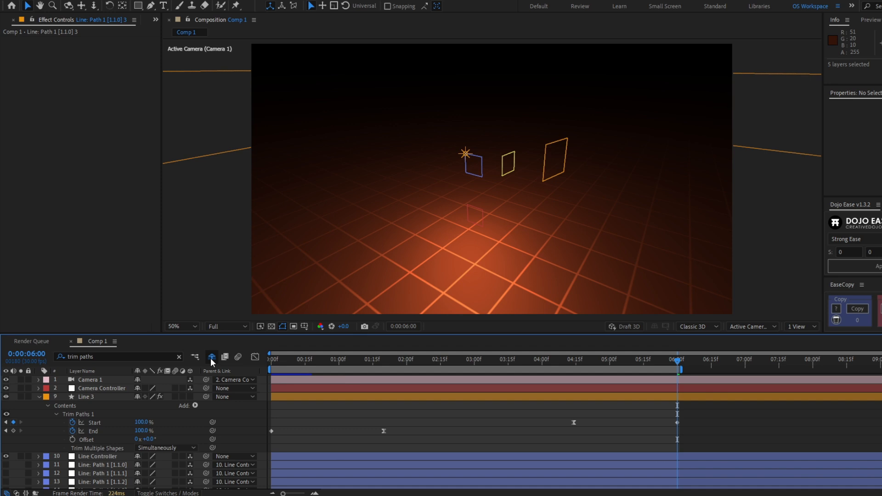
Clear the timeline search, collapse the open properties, and shy the five path nulls of both Line and Line 2.
left_click(96, 394)
key("u")
key("u")
left_click(95, 433)
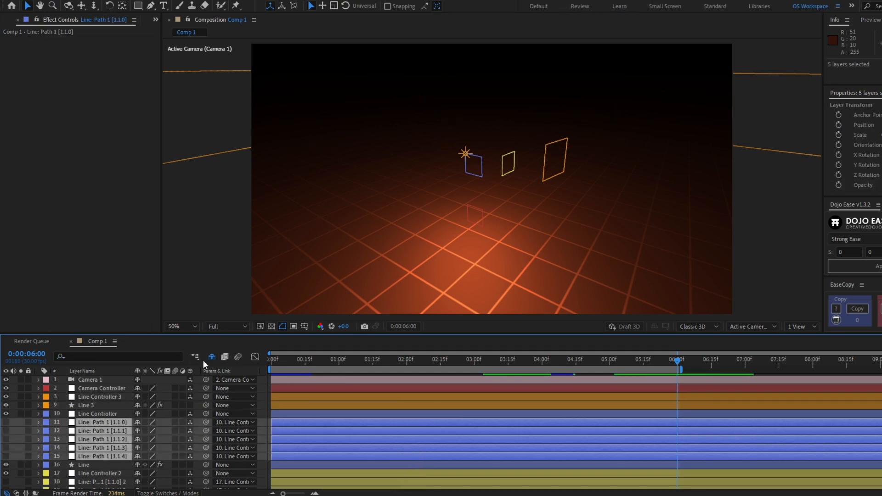
left_click(104, 436)
left_click(104, 473, "shift")
left_click(137, 468)
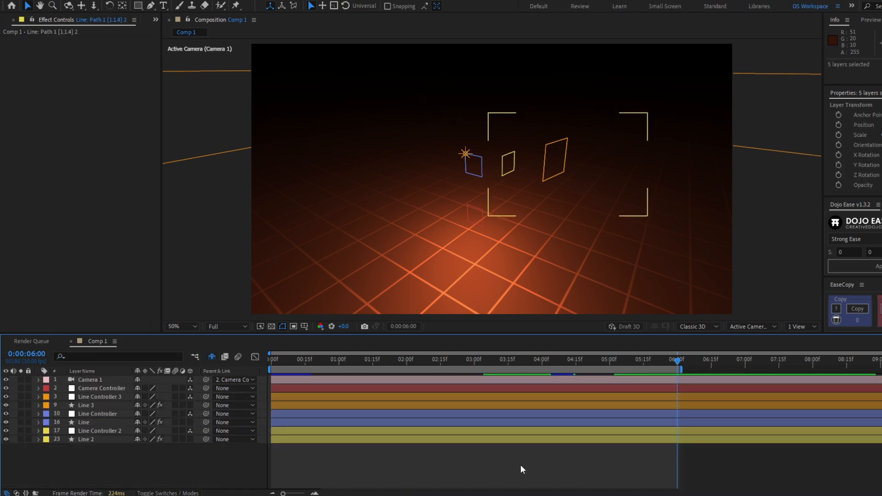
Deselect all layers and preview the animation from the start at half resolution.
left_click(521, 466)
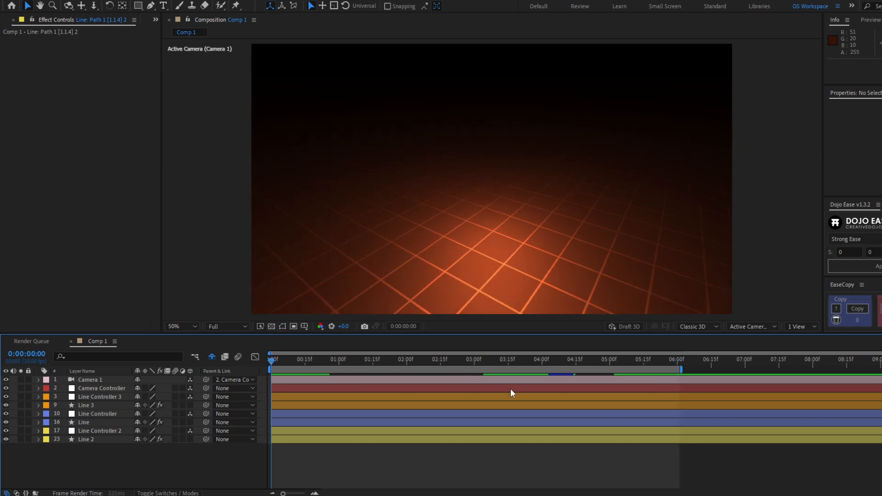
key("space")
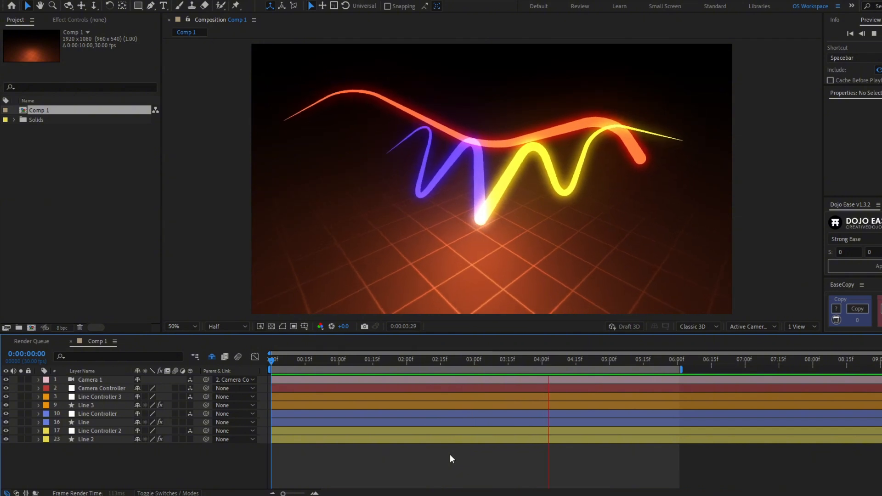
key("space")
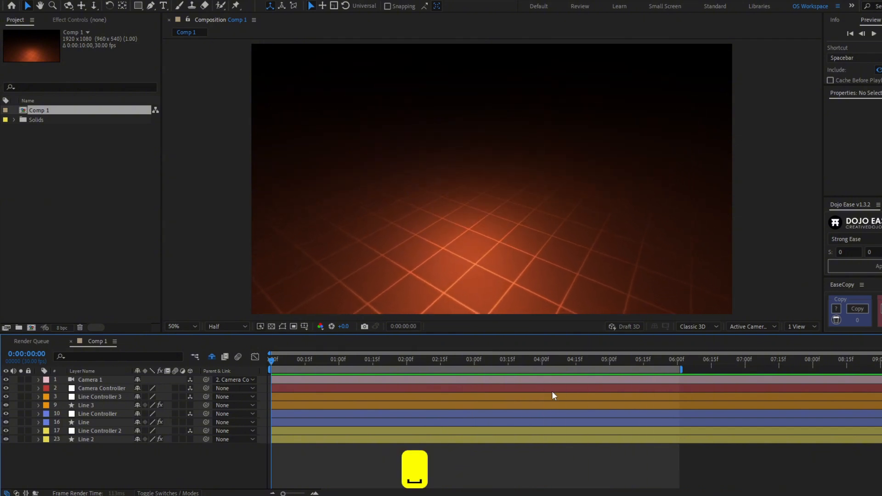
Go to 4:24 and reveal the keyframed Trim Paths properties of Line, Line 2 and Line 3.
left_click(580, 365)
left_click_drag(580, 365, 596, 367)
left_click(544, 404)
key("u")
key("u")
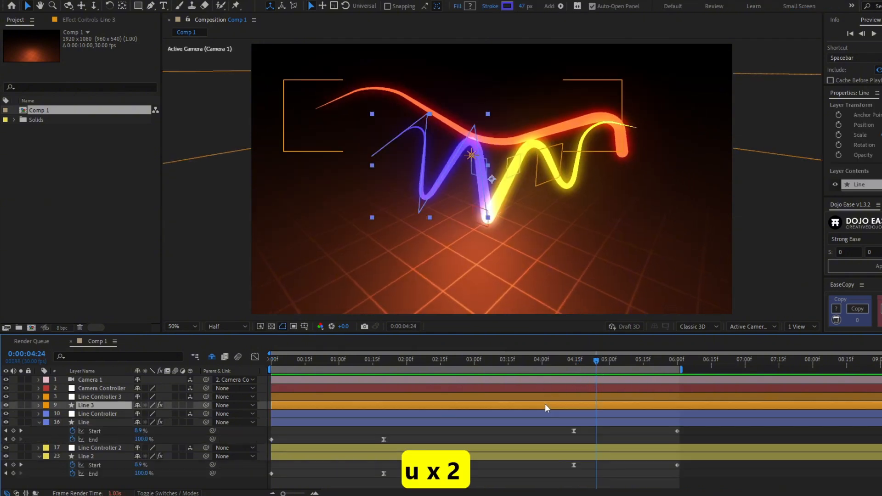
key("u")
Stagger the trim-off by moving Line's Start keyframes to about 3:17 and 5:24 and Line 3's to about 4:07 and 5:29, and preview it.
left_click_drag(554, 439, 693, 447)
left_click_drag(677, 442, 616, 442)
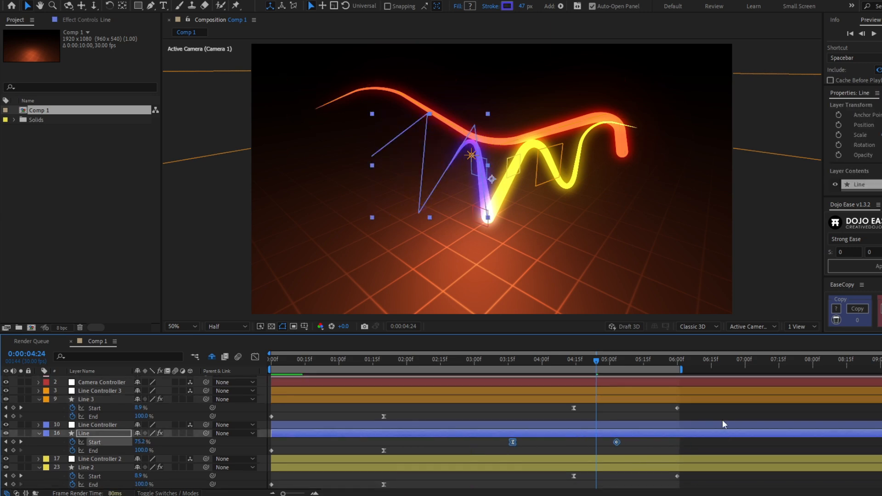
left_click_drag(716, 404, 554, 412)
left_click_drag(573, 408, 558, 408)
left_click_drag(616, 442, 651, 444)
left_click_drag(677, 476, 663, 476)
left_click(664, 362)
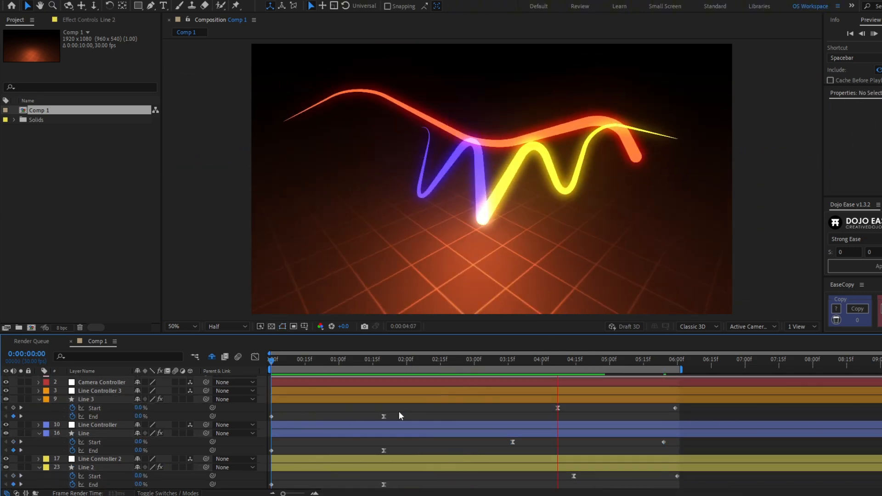